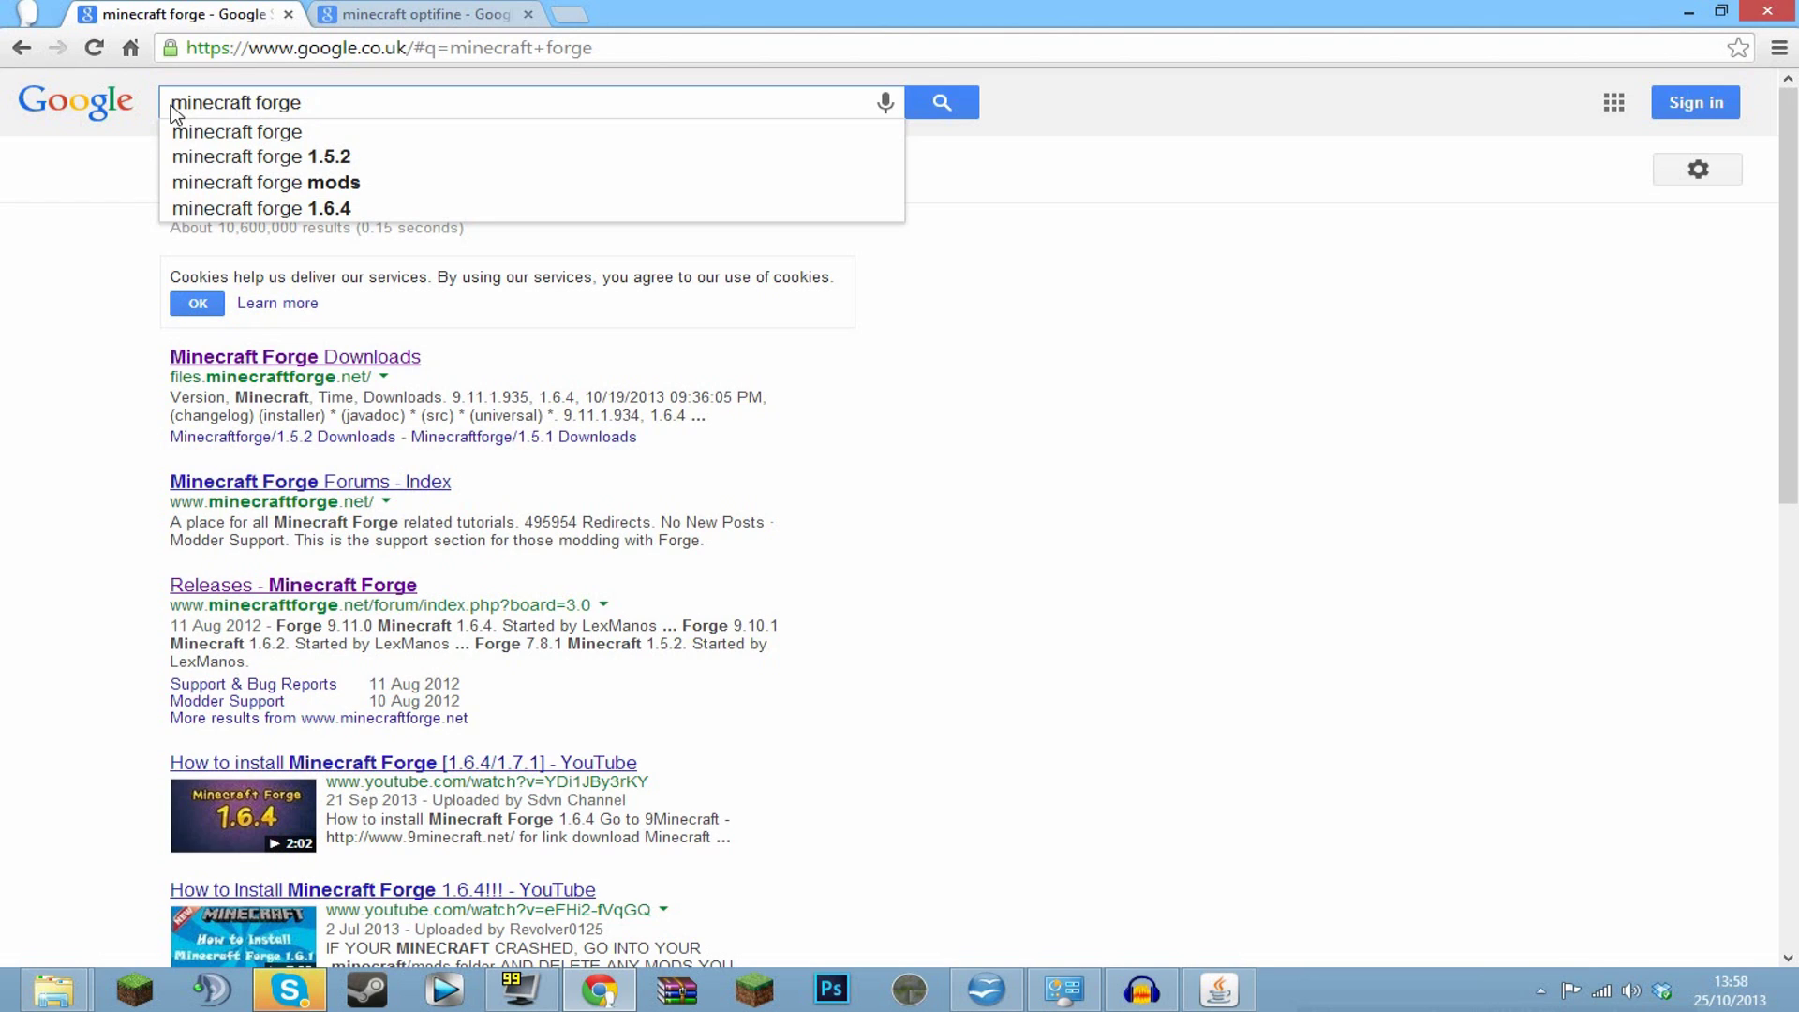
- Open the [1.6.4] OptiFine HD C6 forum topic from the "minecraft optifine" search results
key("Escape")
left_click(999, 467)
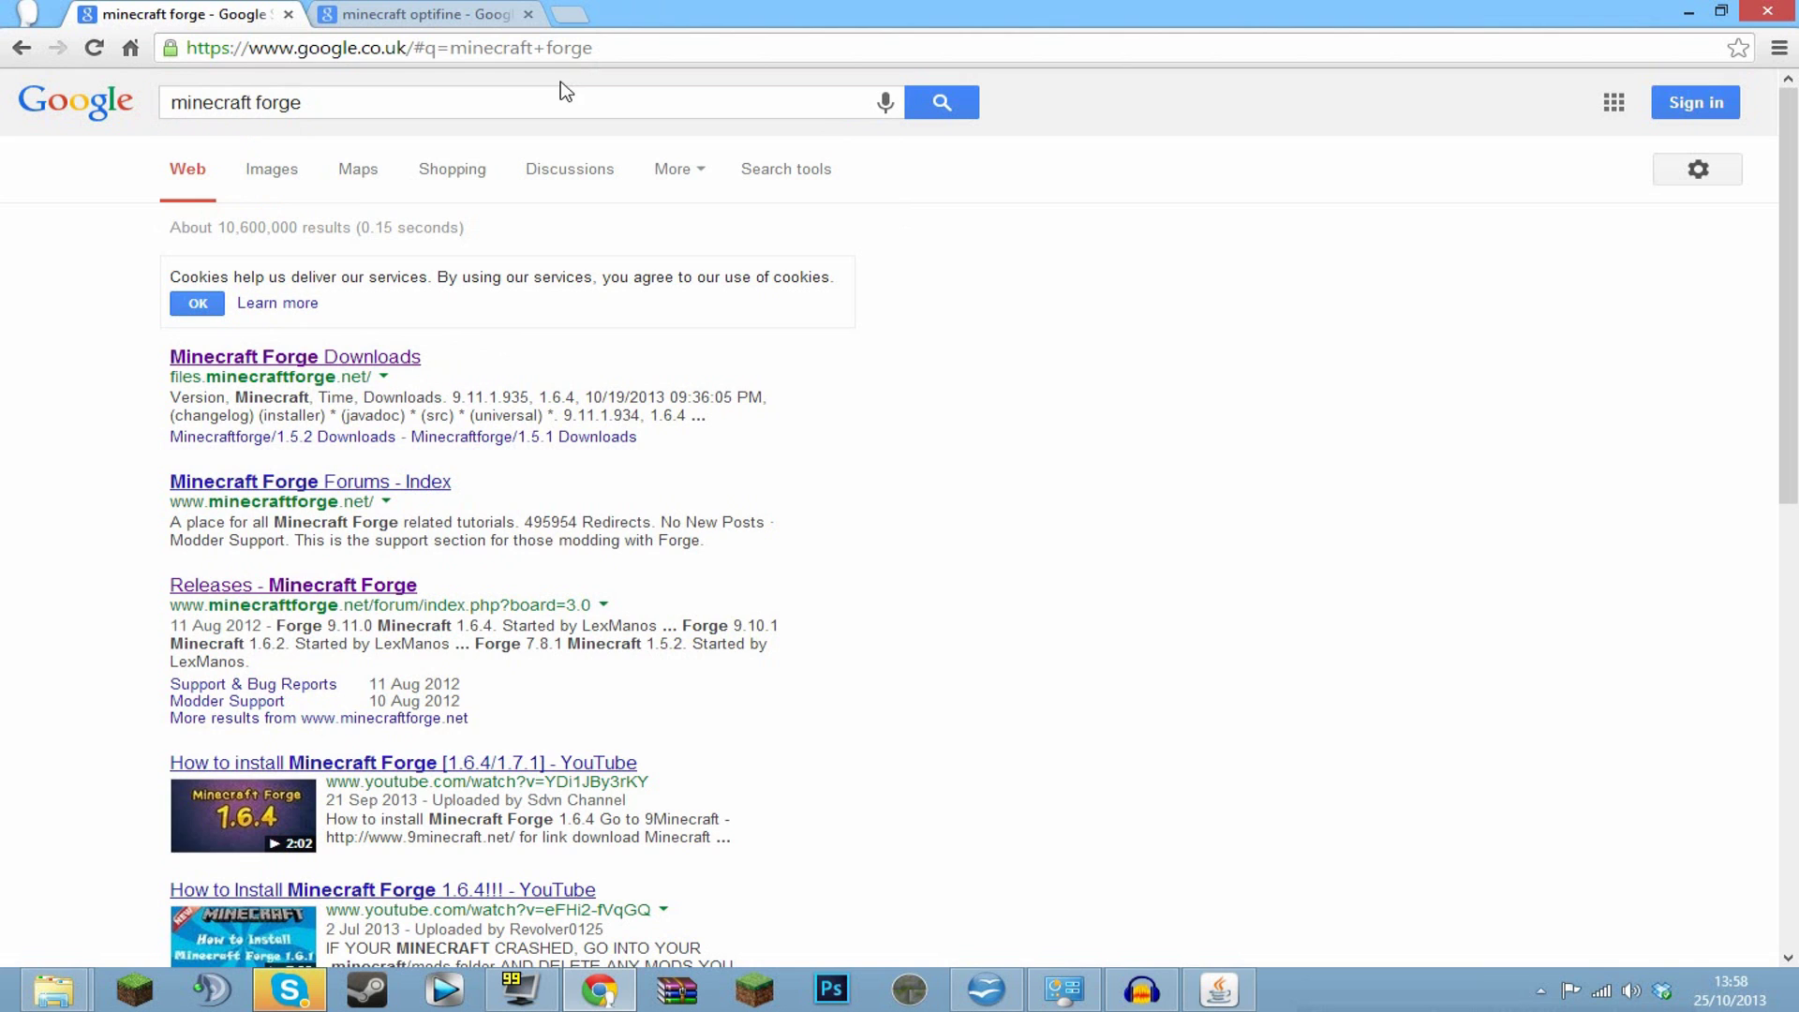
left_click(423, 14)
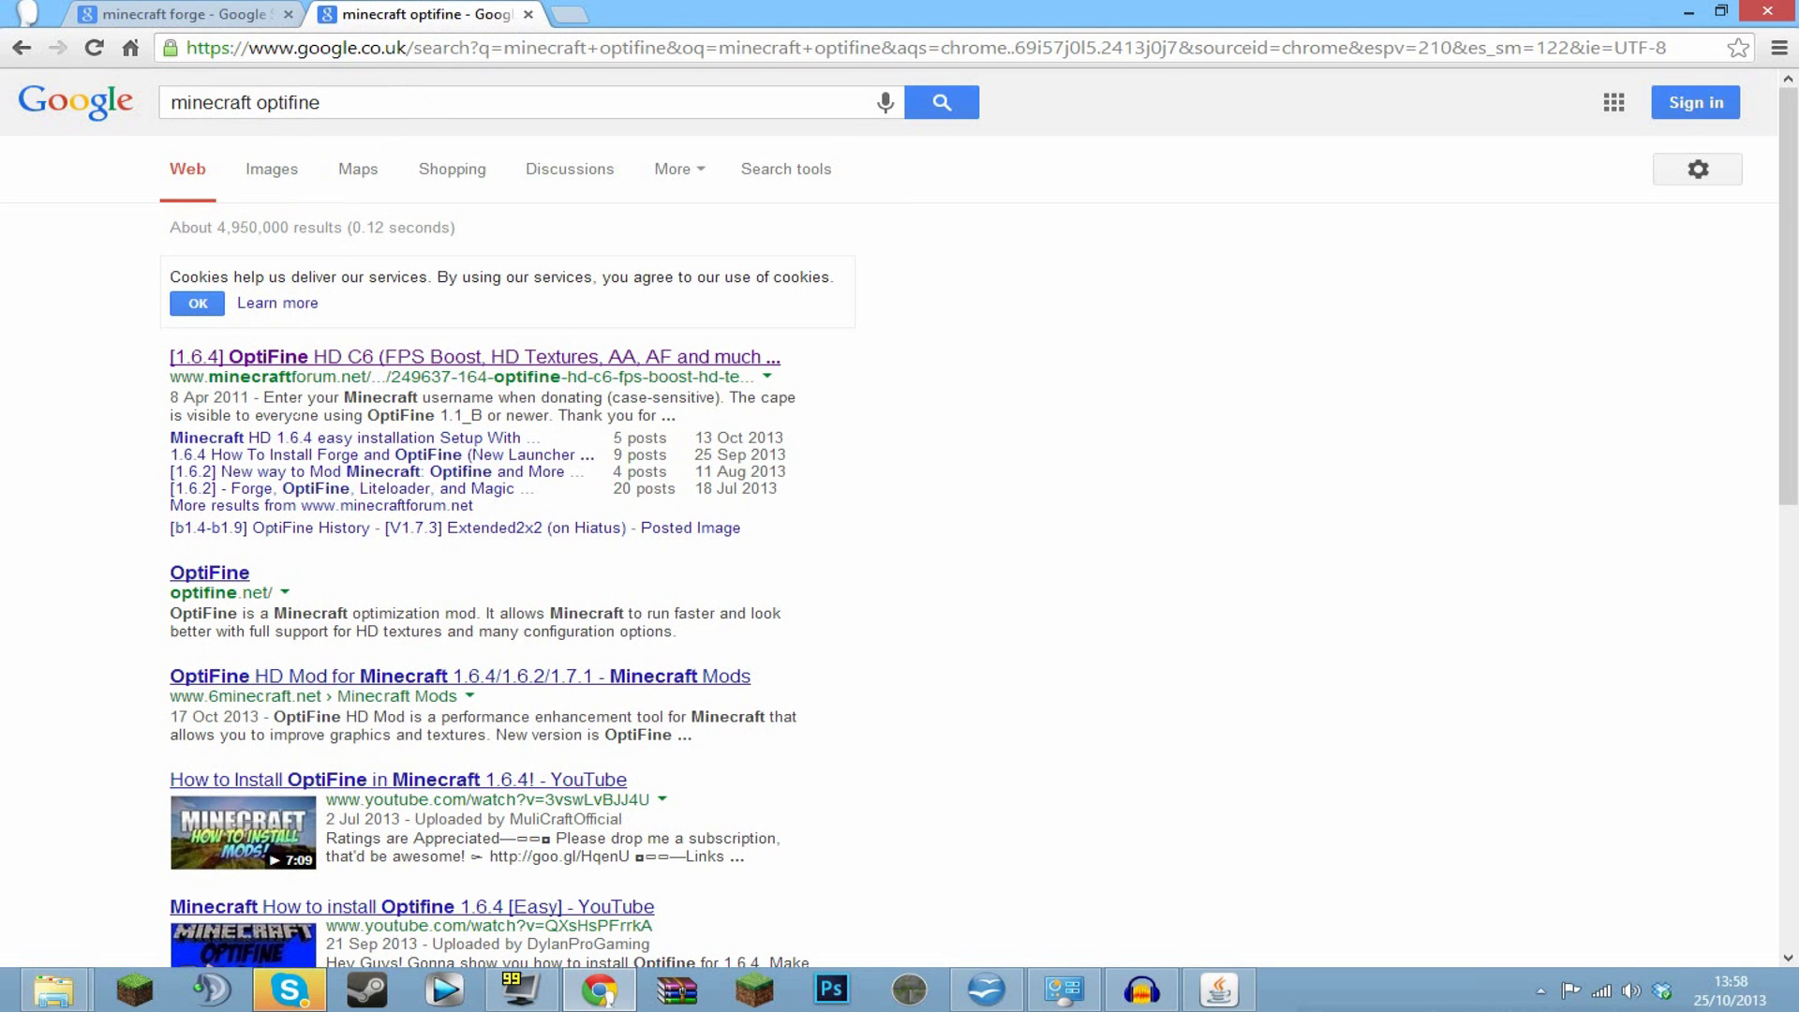
left_click(340, 359)
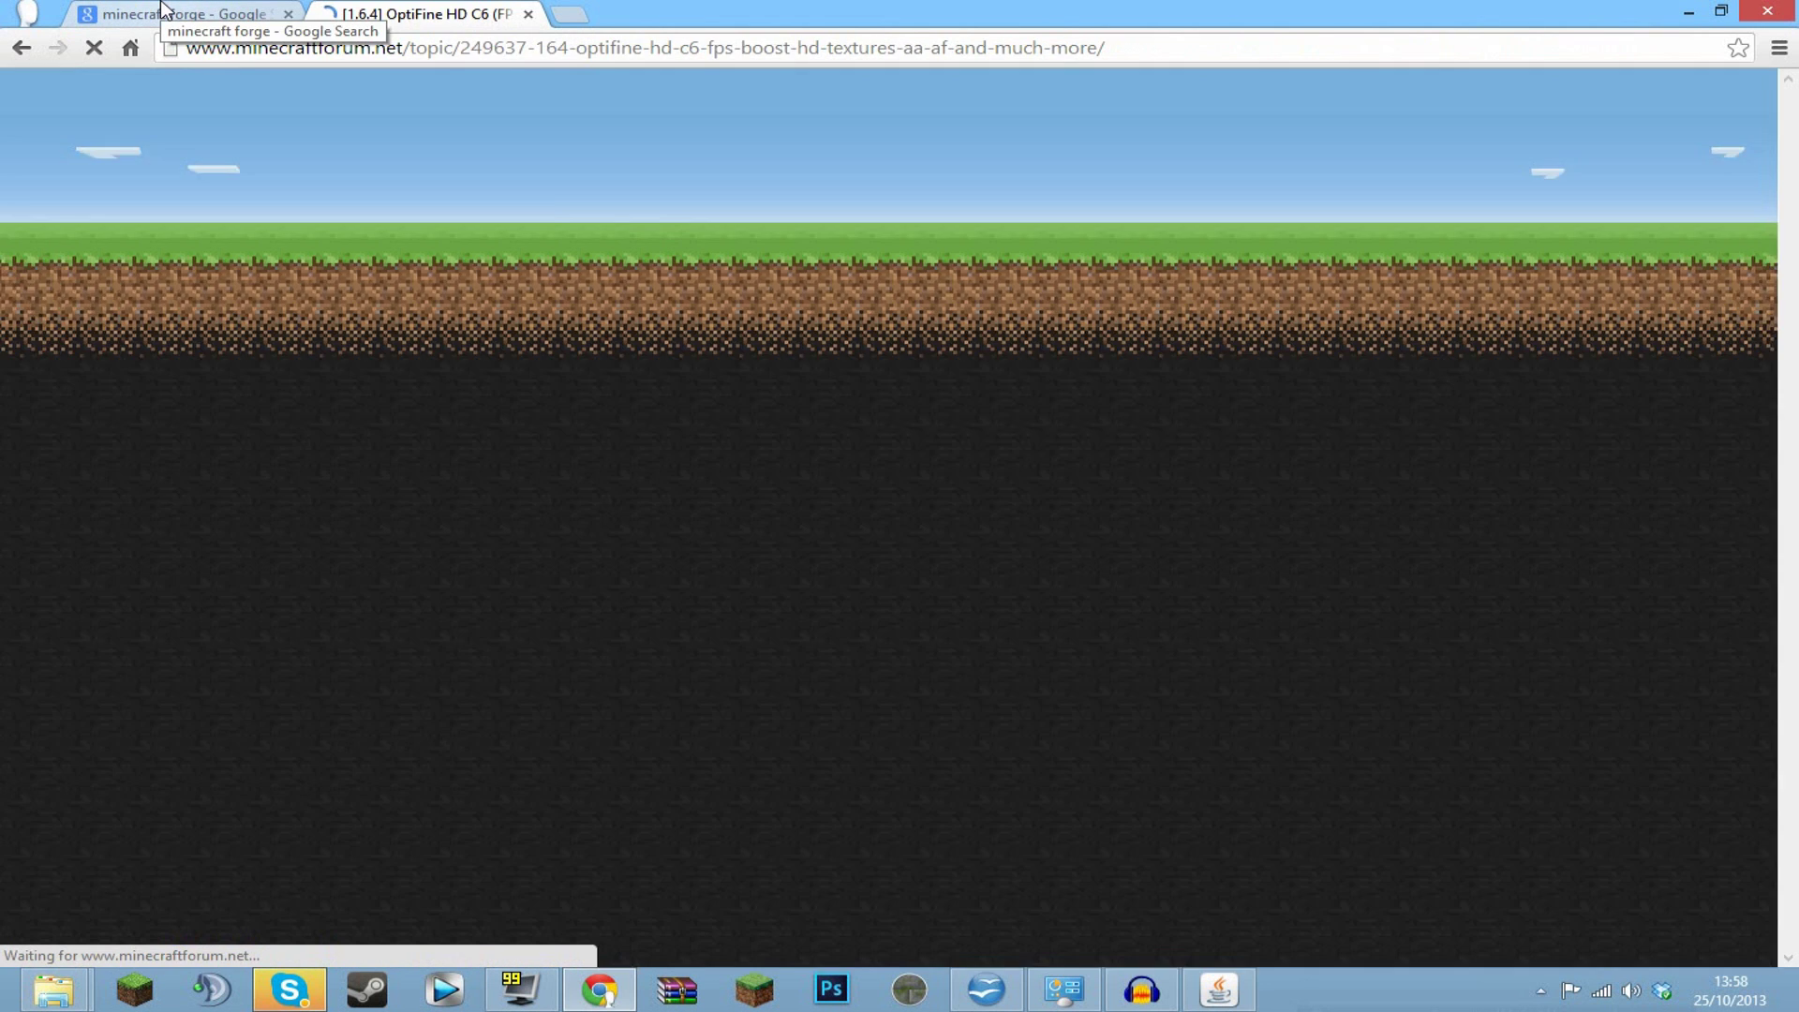
- Download the latest Forge installer for Minecraft 1.6.4, version 9.11.1.935, from Minecraft Forge Downloads and keep the file
left_click(187, 14)
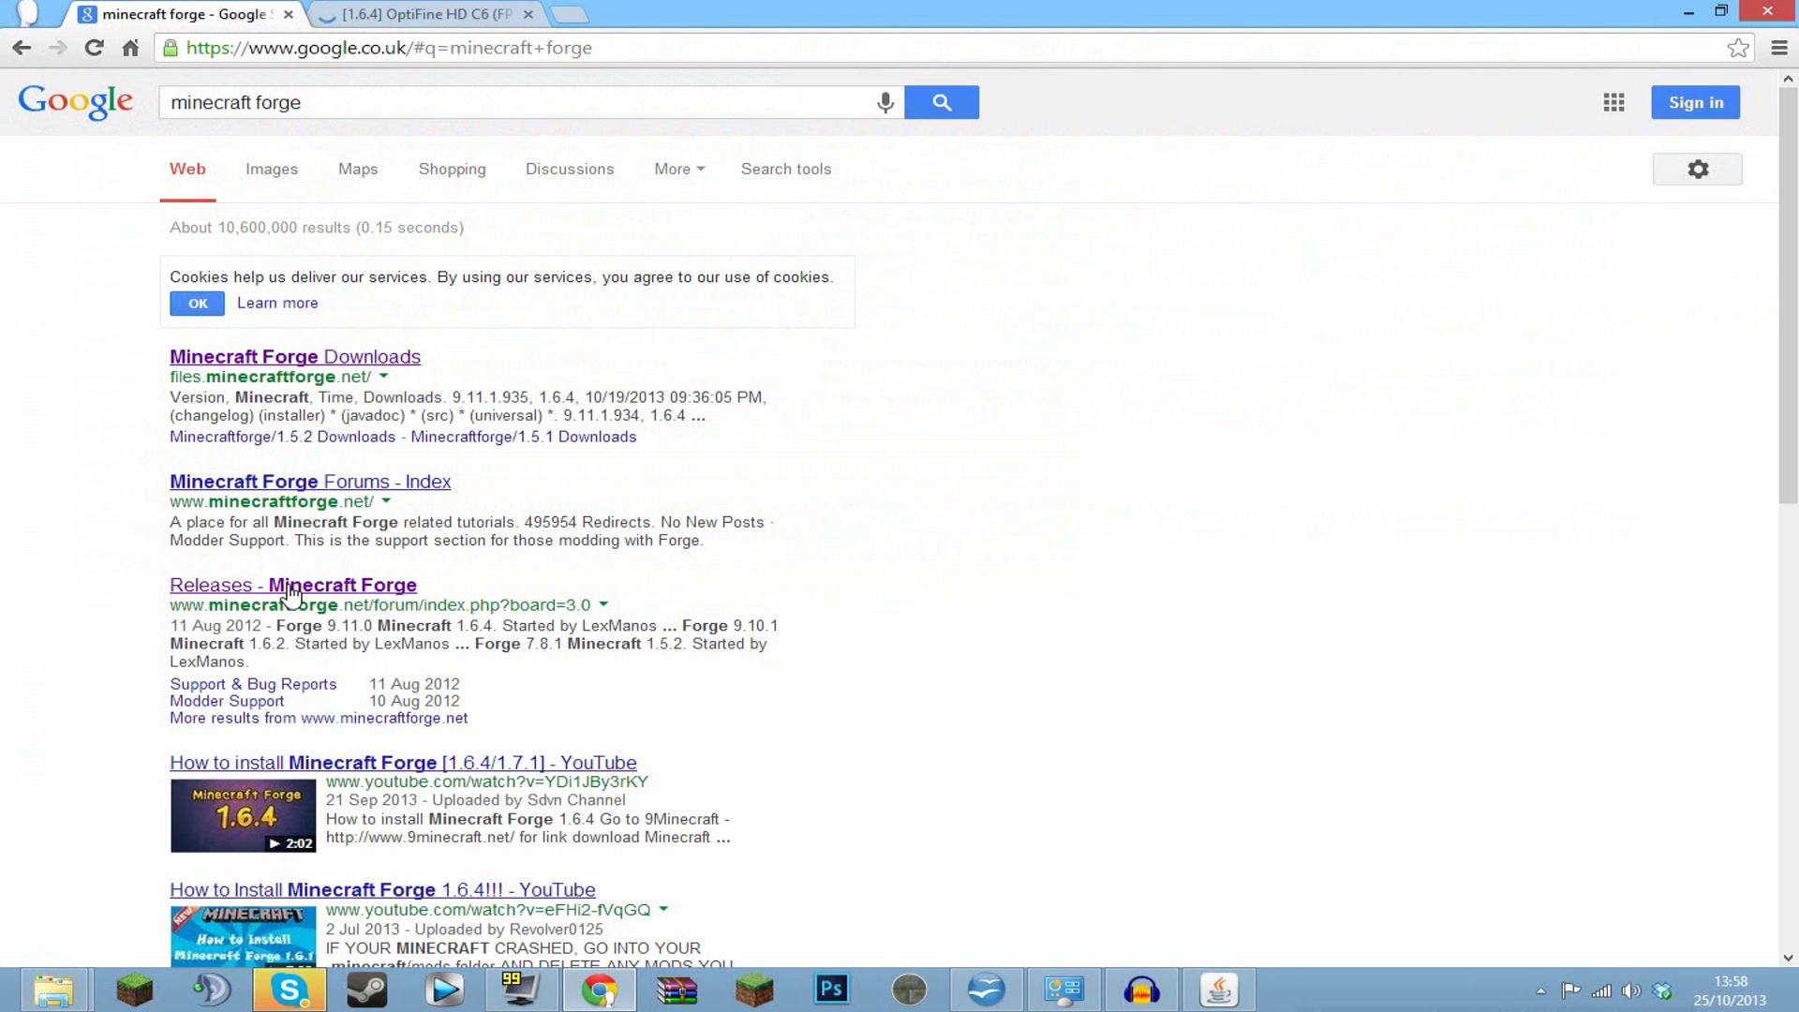
left_click(261, 362)
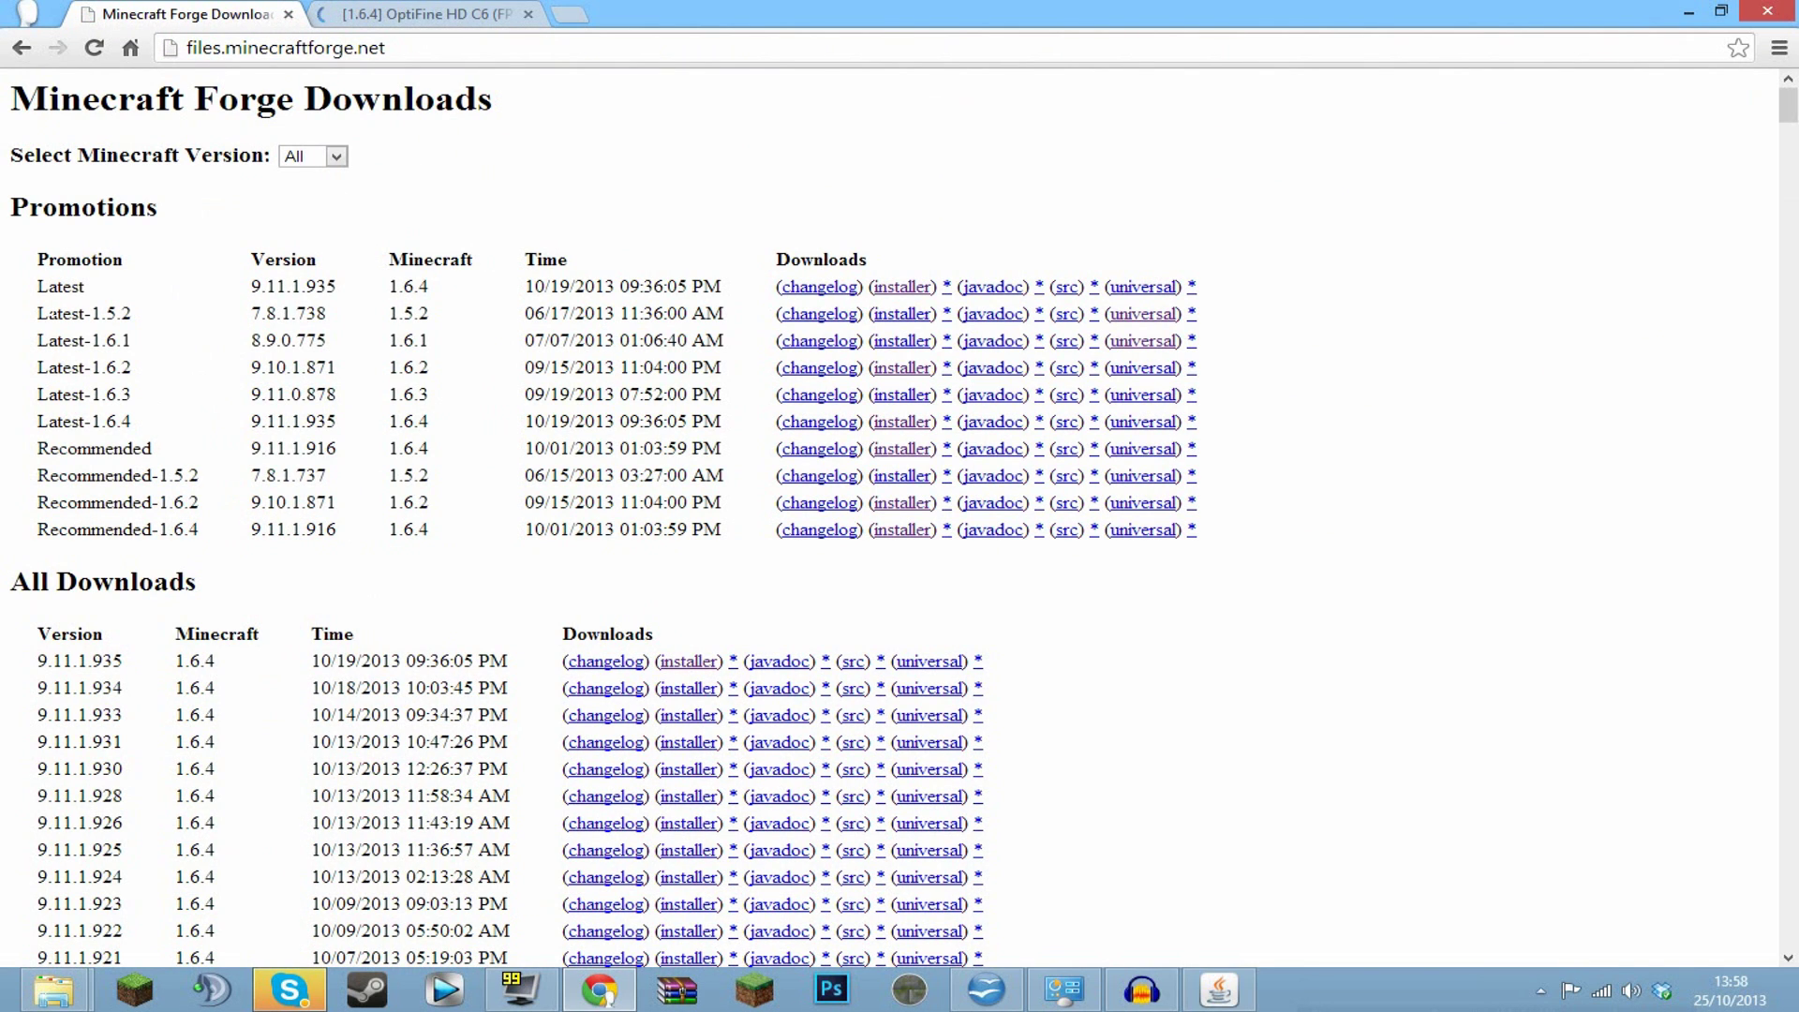
left_click_drag(28, 292, 674, 293)
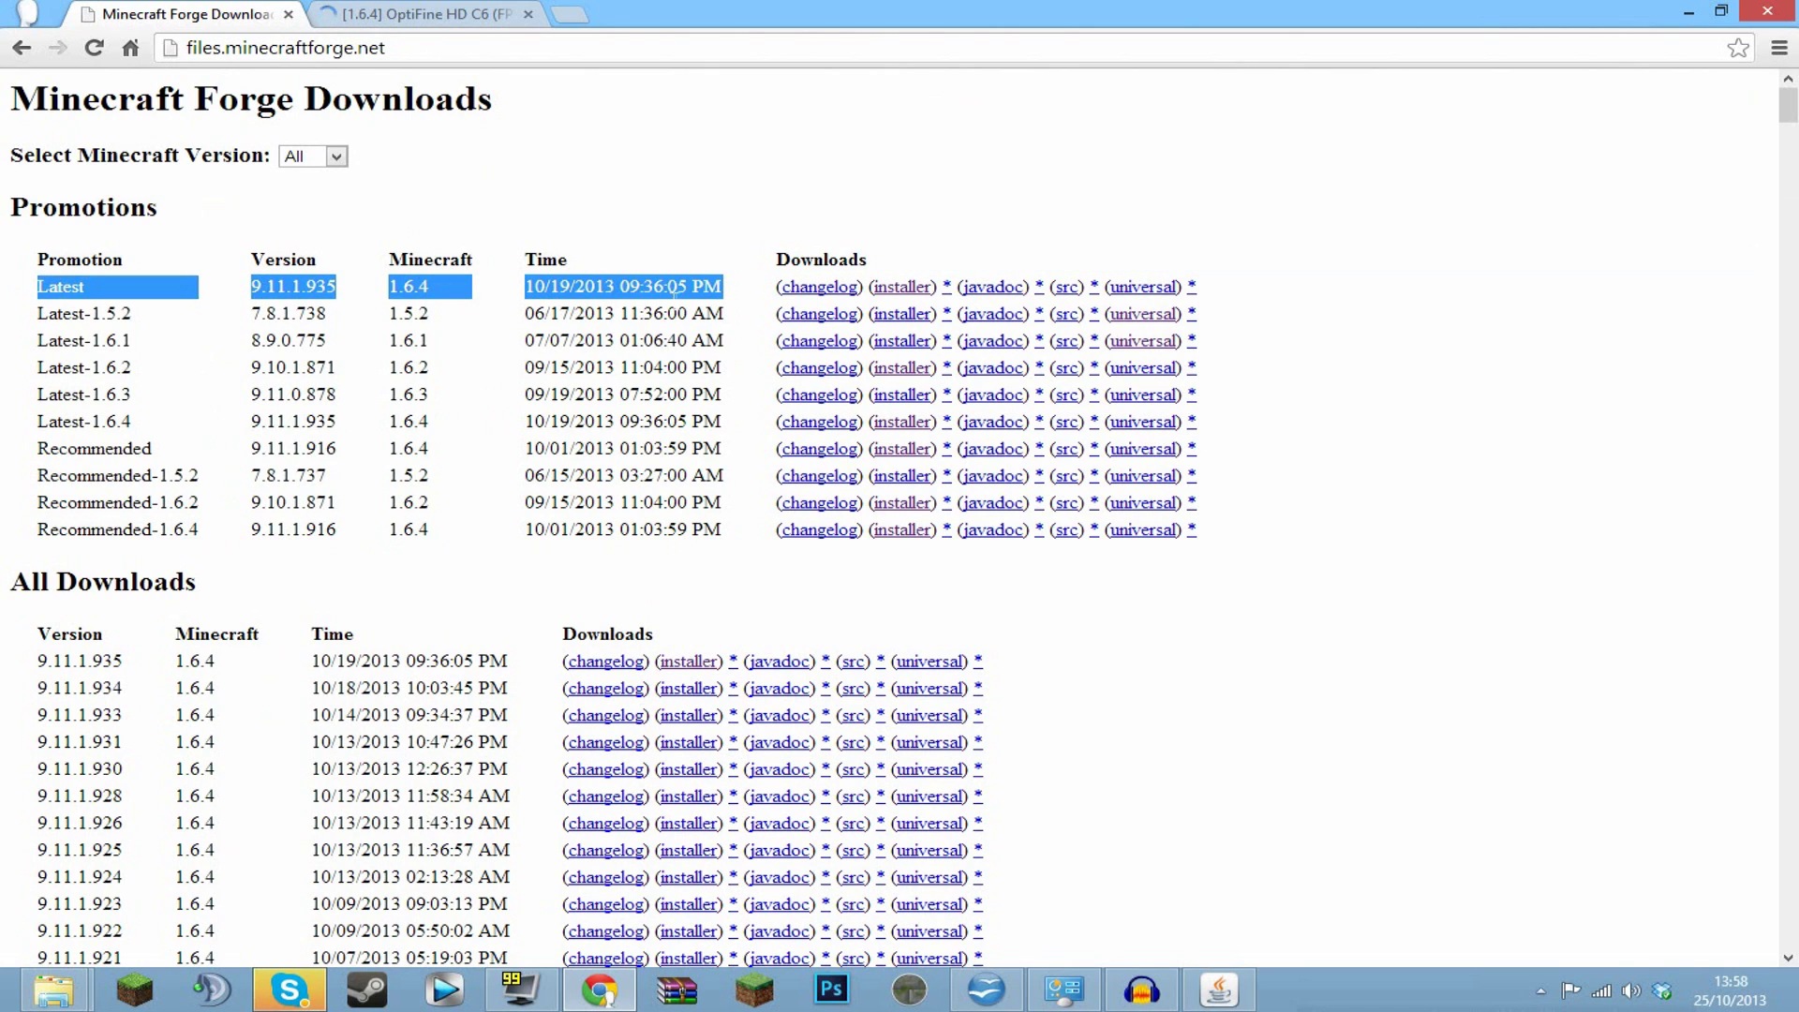
left_click(909, 288)
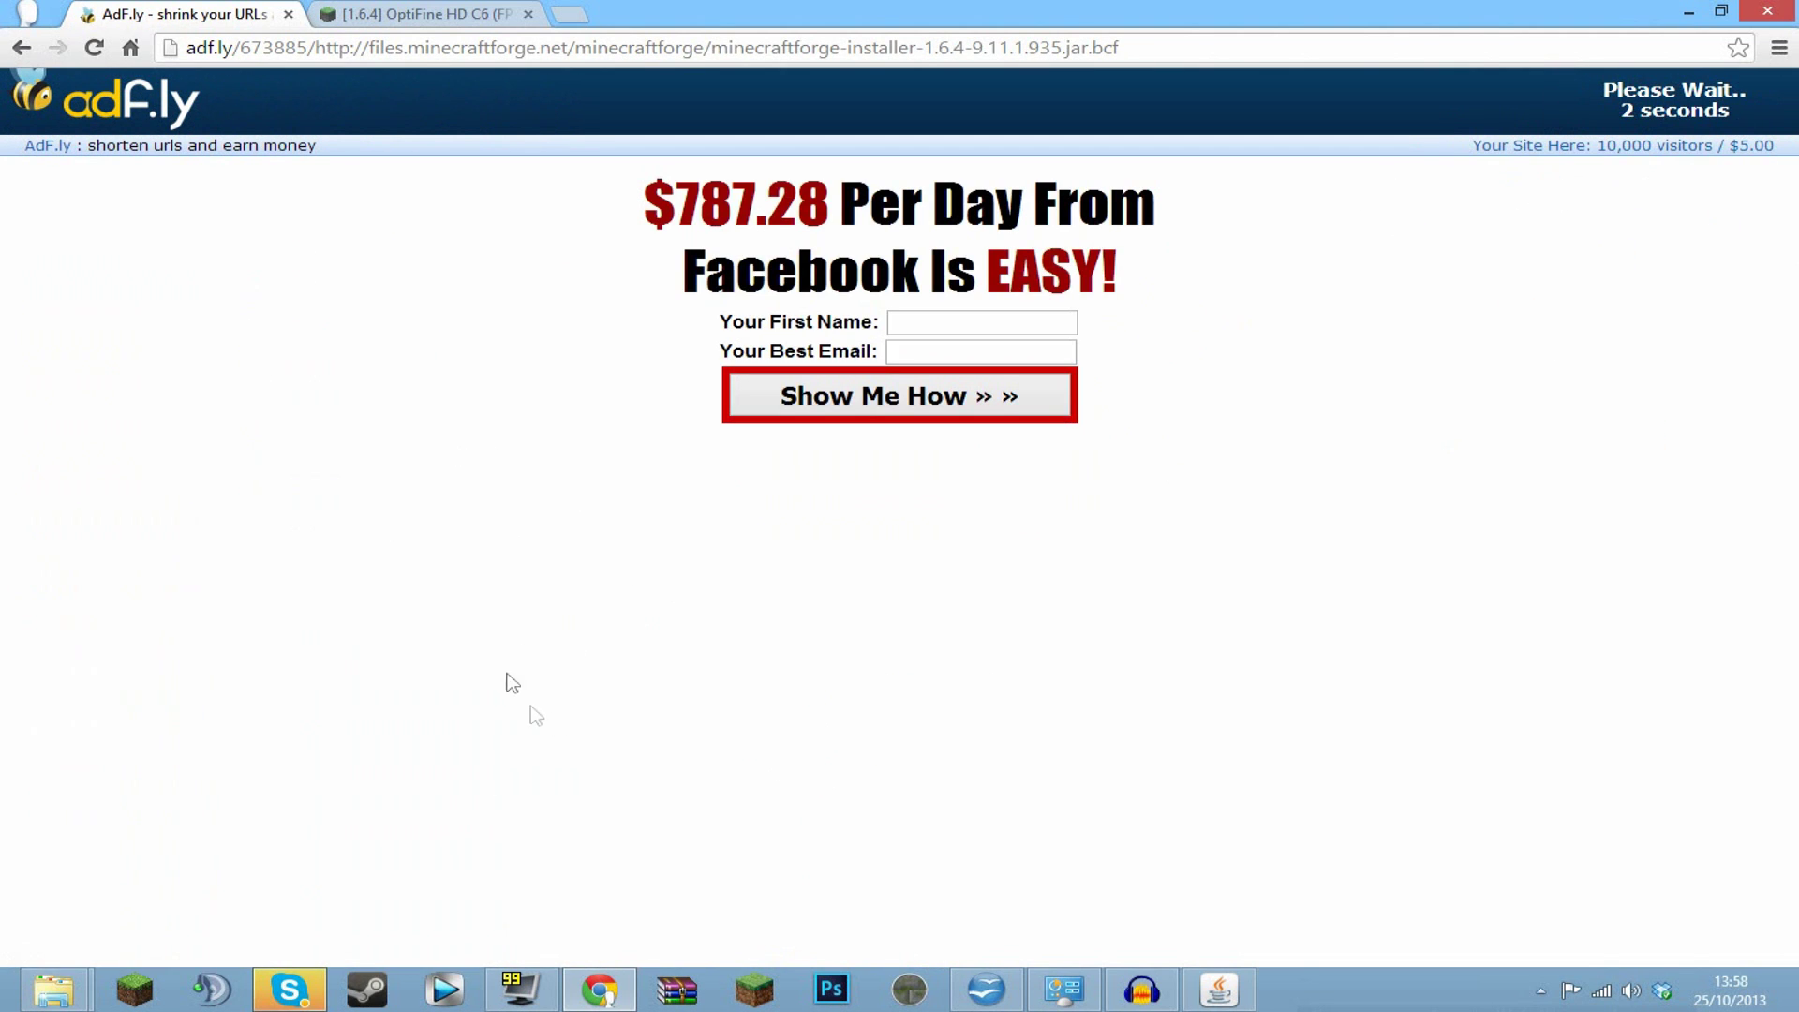
left_click(1592, 118)
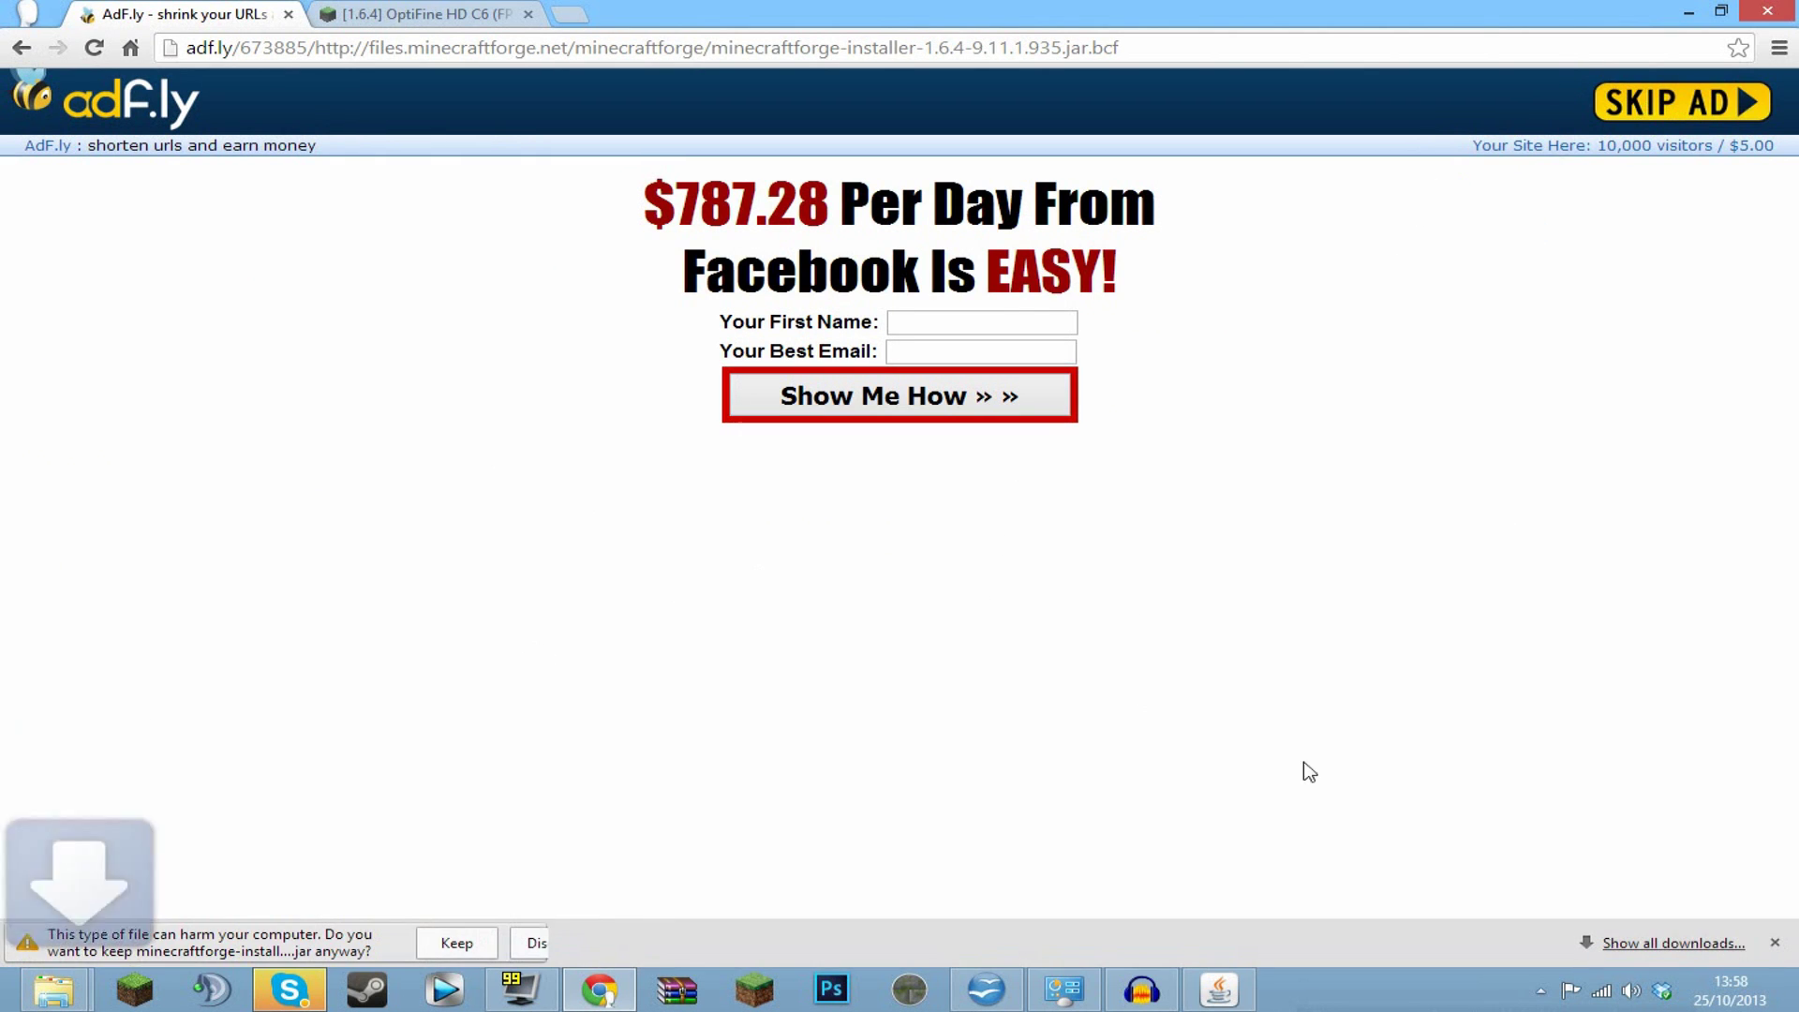
left_click(450, 941)
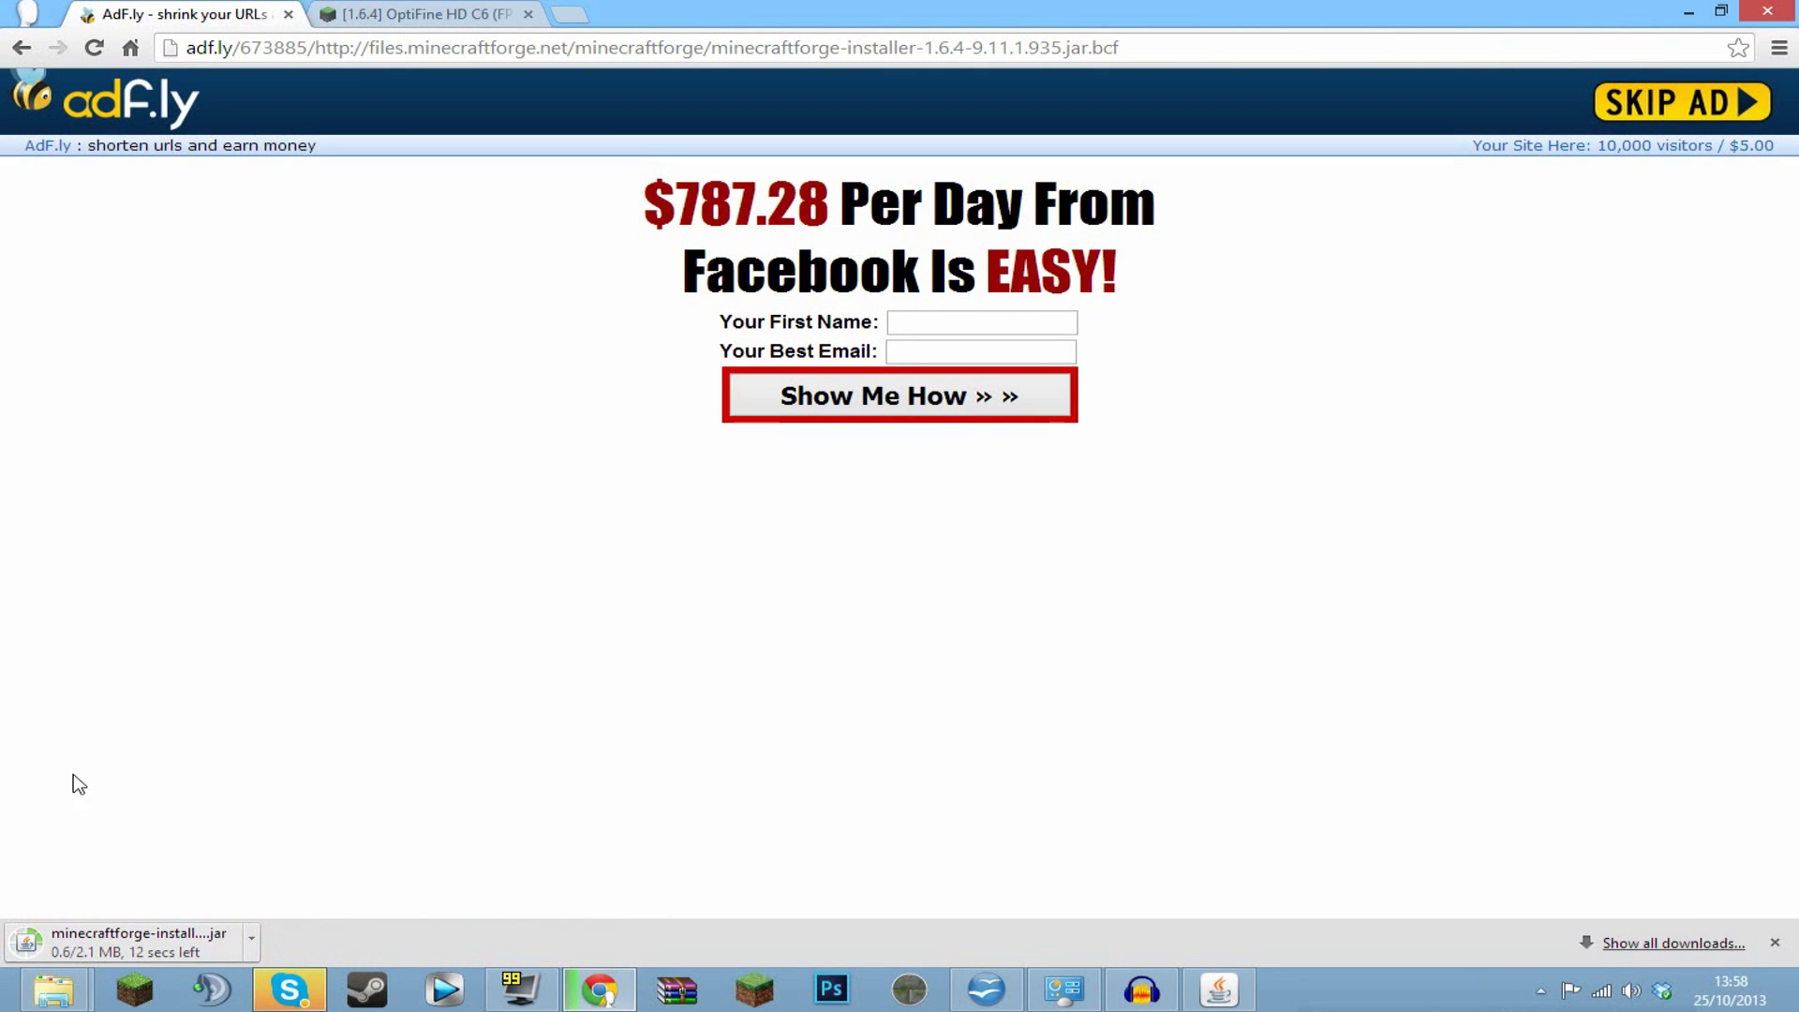
- Find the OptiFine HD C6 Ultra download section in the forum topic and close the banner ad
left_click(374, 11)
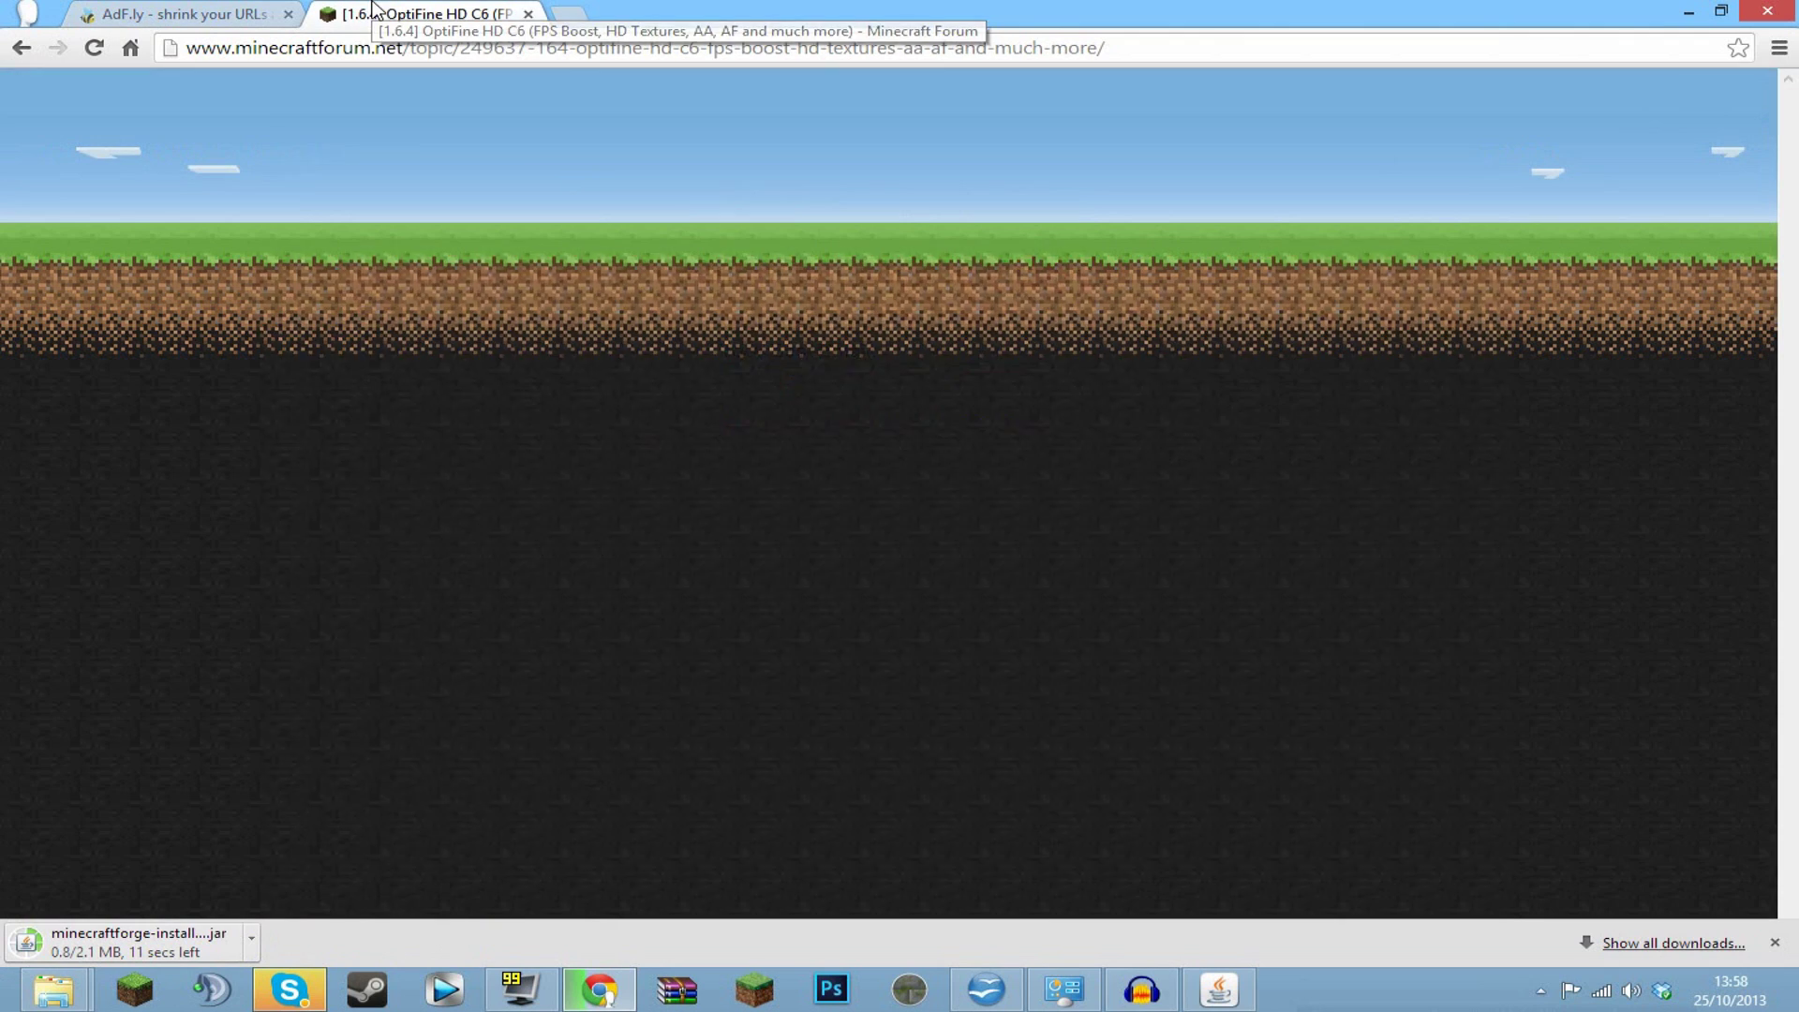
scroll(785, 393, "down", 2)
scroll(755, 476, "down", 12)
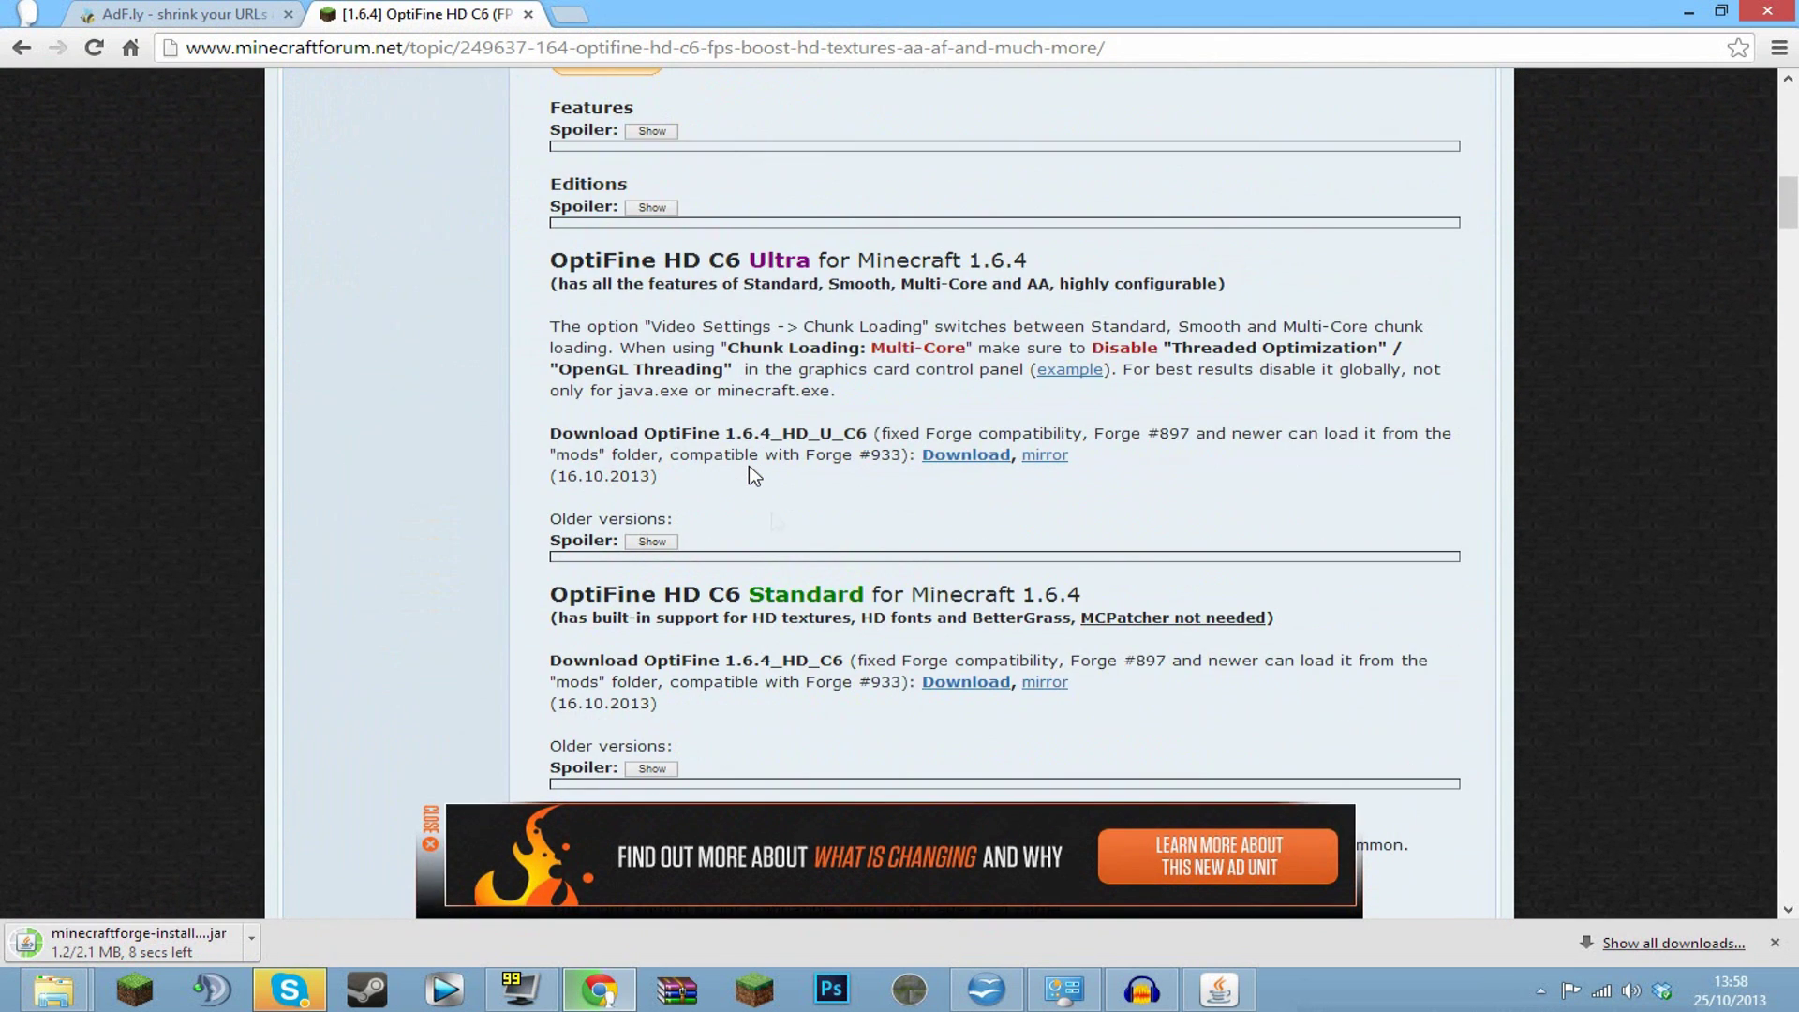
left_click(430, 843)
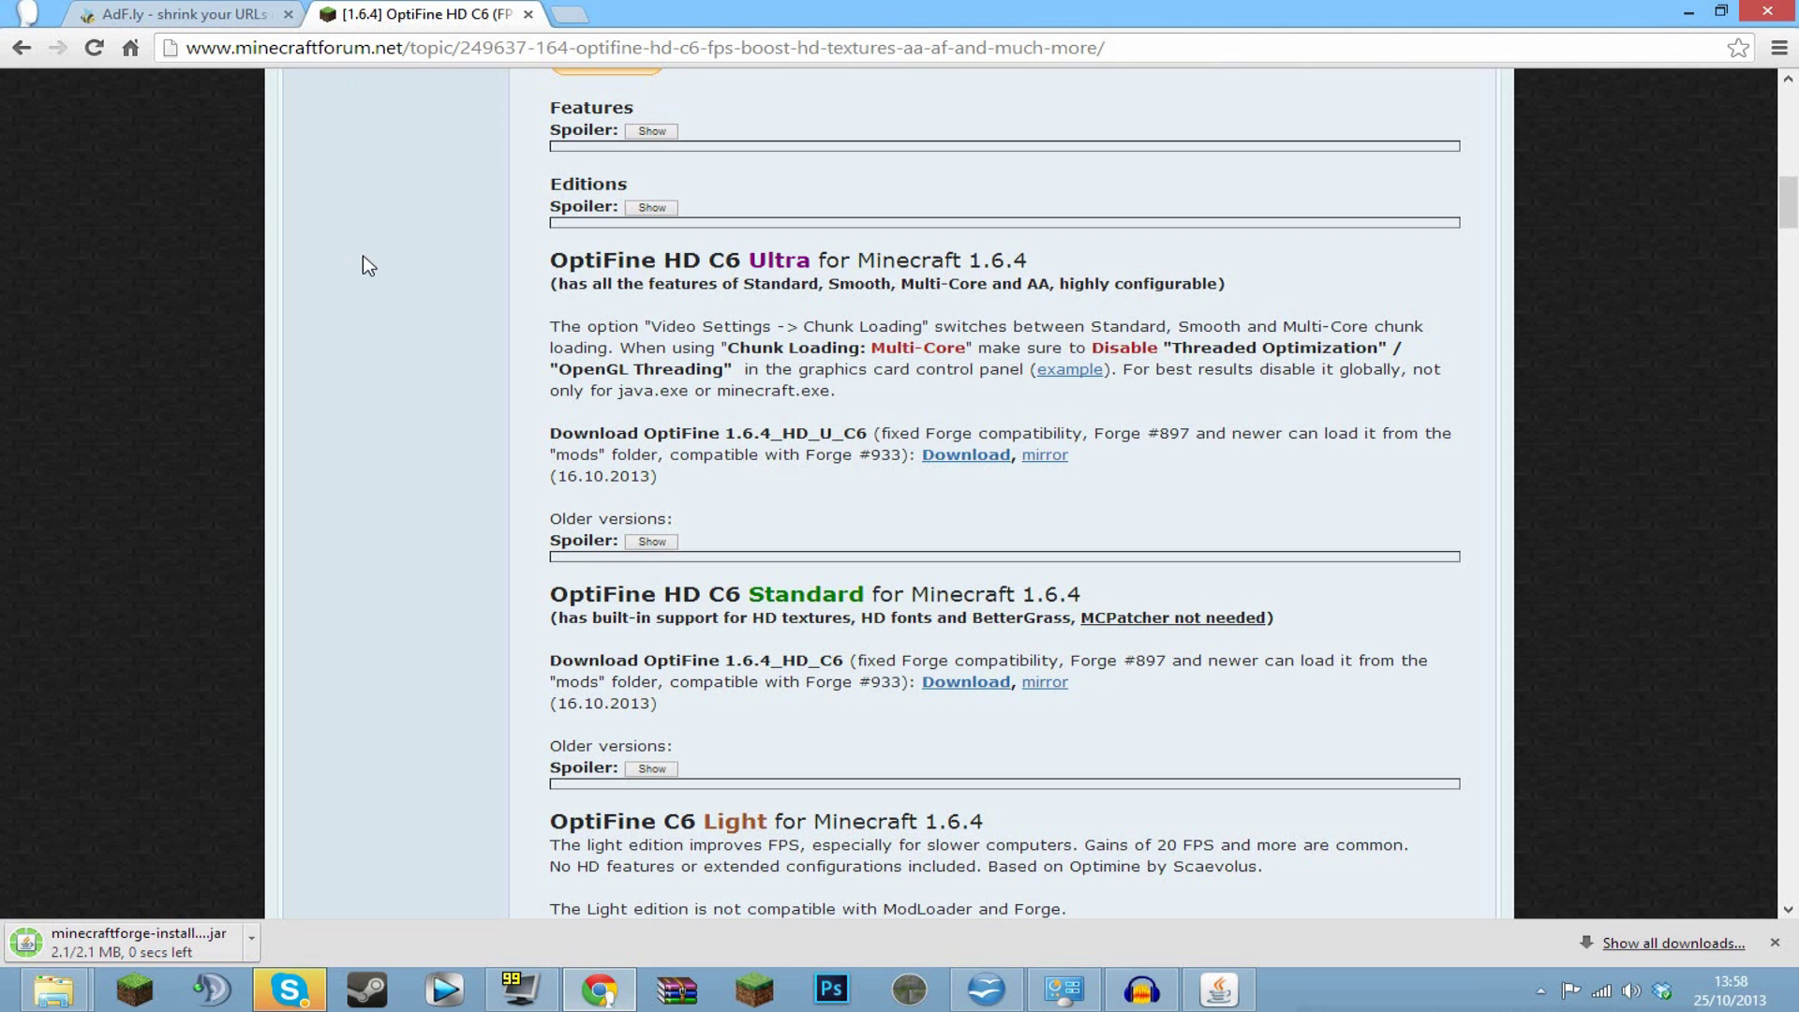
- Return to the Minecraft Forge Downloads page and check which Minecraft version the latest Forge release targets
left_click(216, 14)
left_click(20, 47)
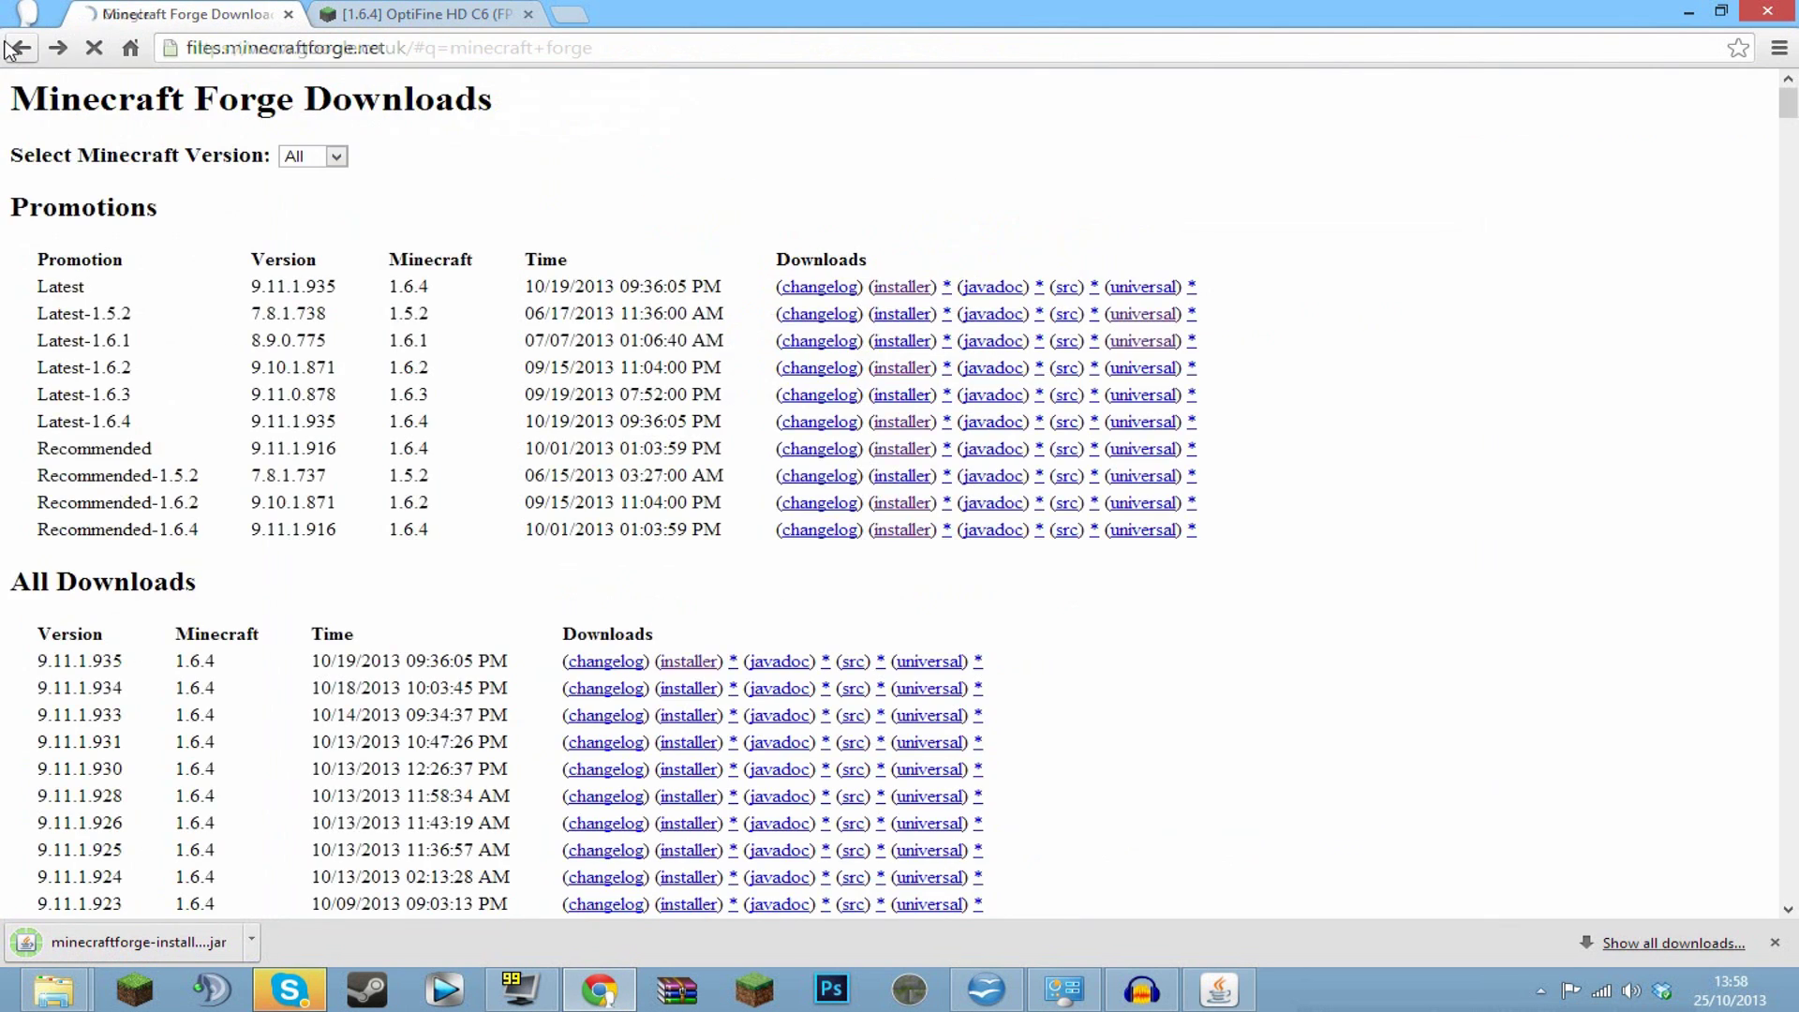
left_click(21, 46)
left_click(57, 47)
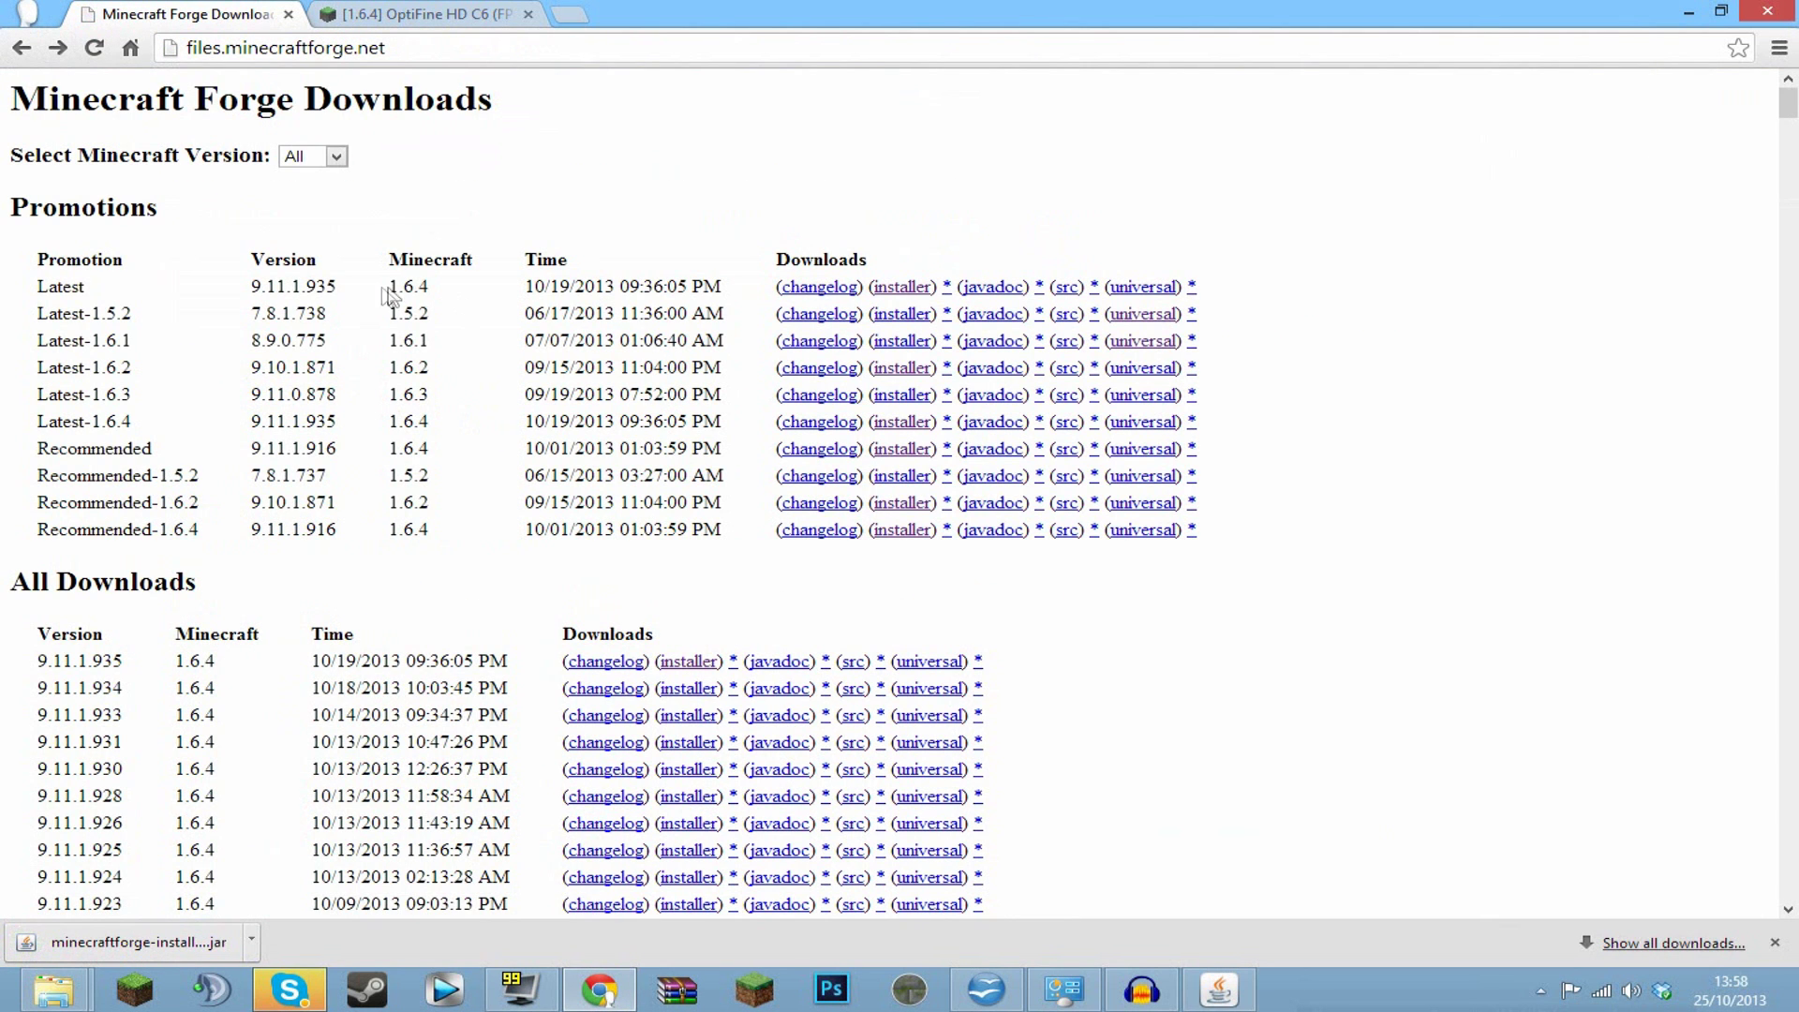
left_click_drag(389, 286, 418, 286)
left_click(432, 296)
- Check the Forge compatibility note for OptiFine HD C6 Ultra and open the OptiFine 1.6.4_HD_U_C6 download link
left_click(430, 14)
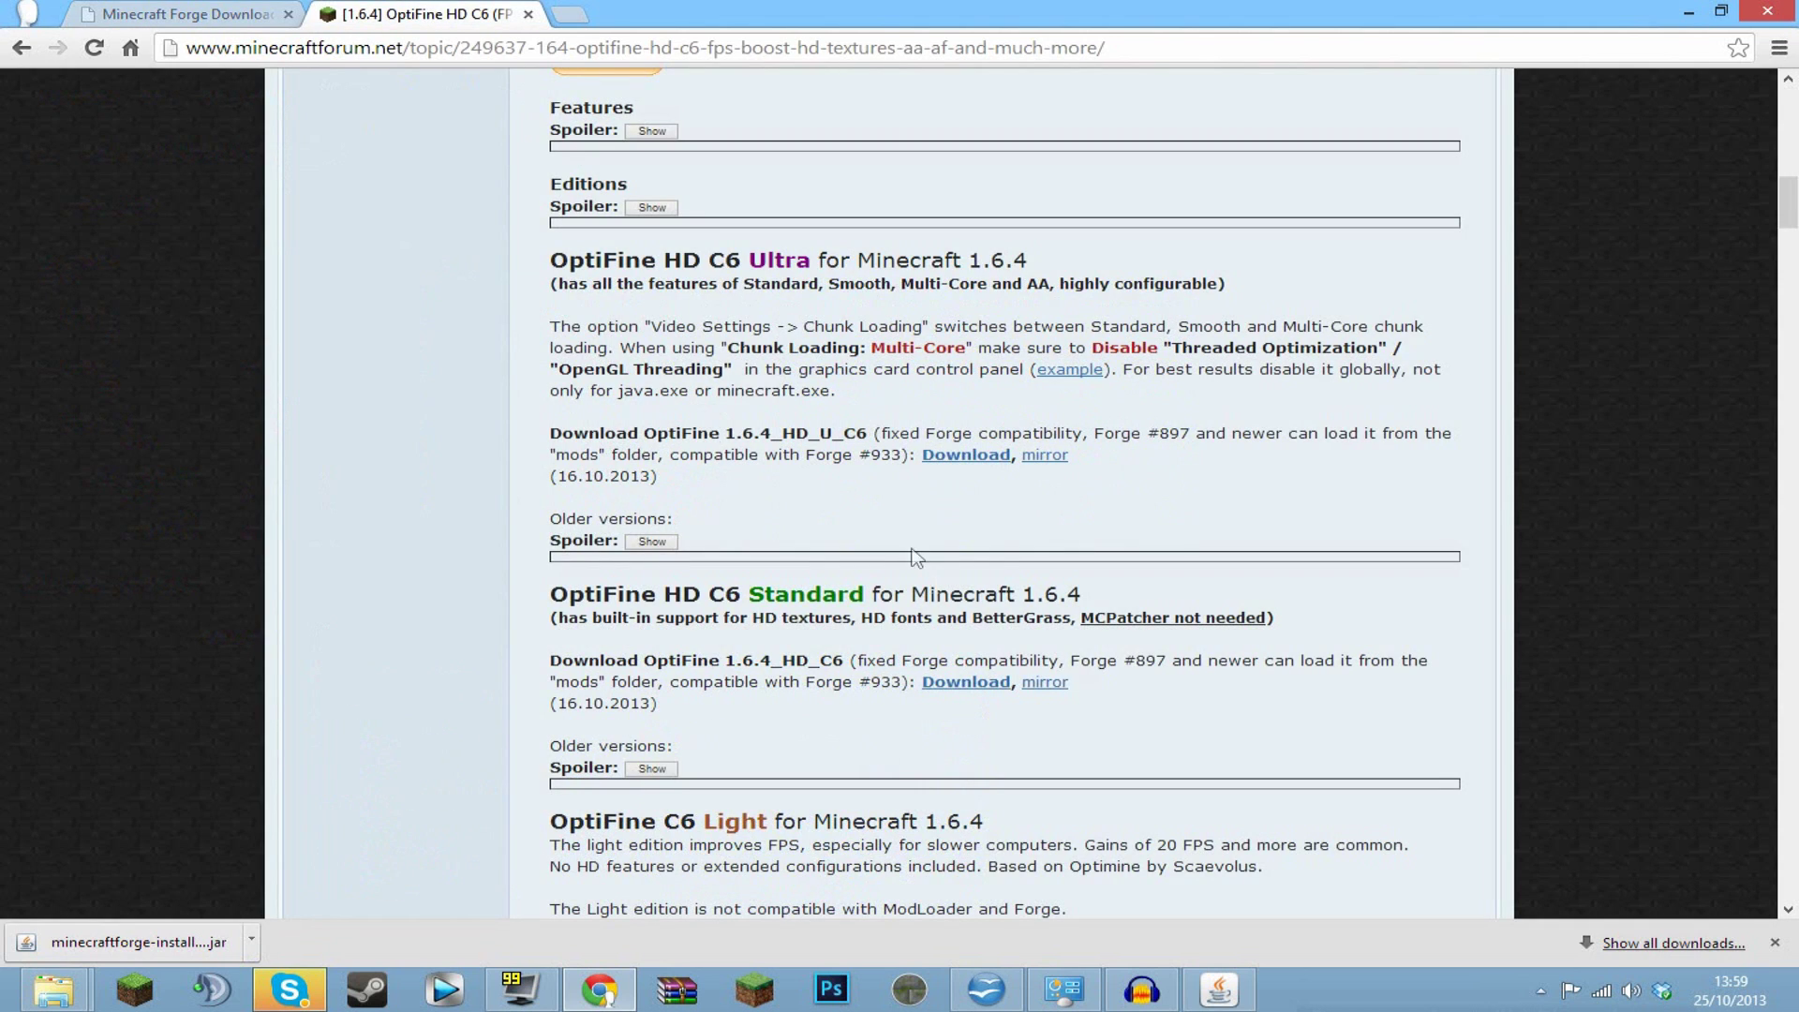
scroll(916, 557, "down", 3)
scroll(717, 330, "up", 3)
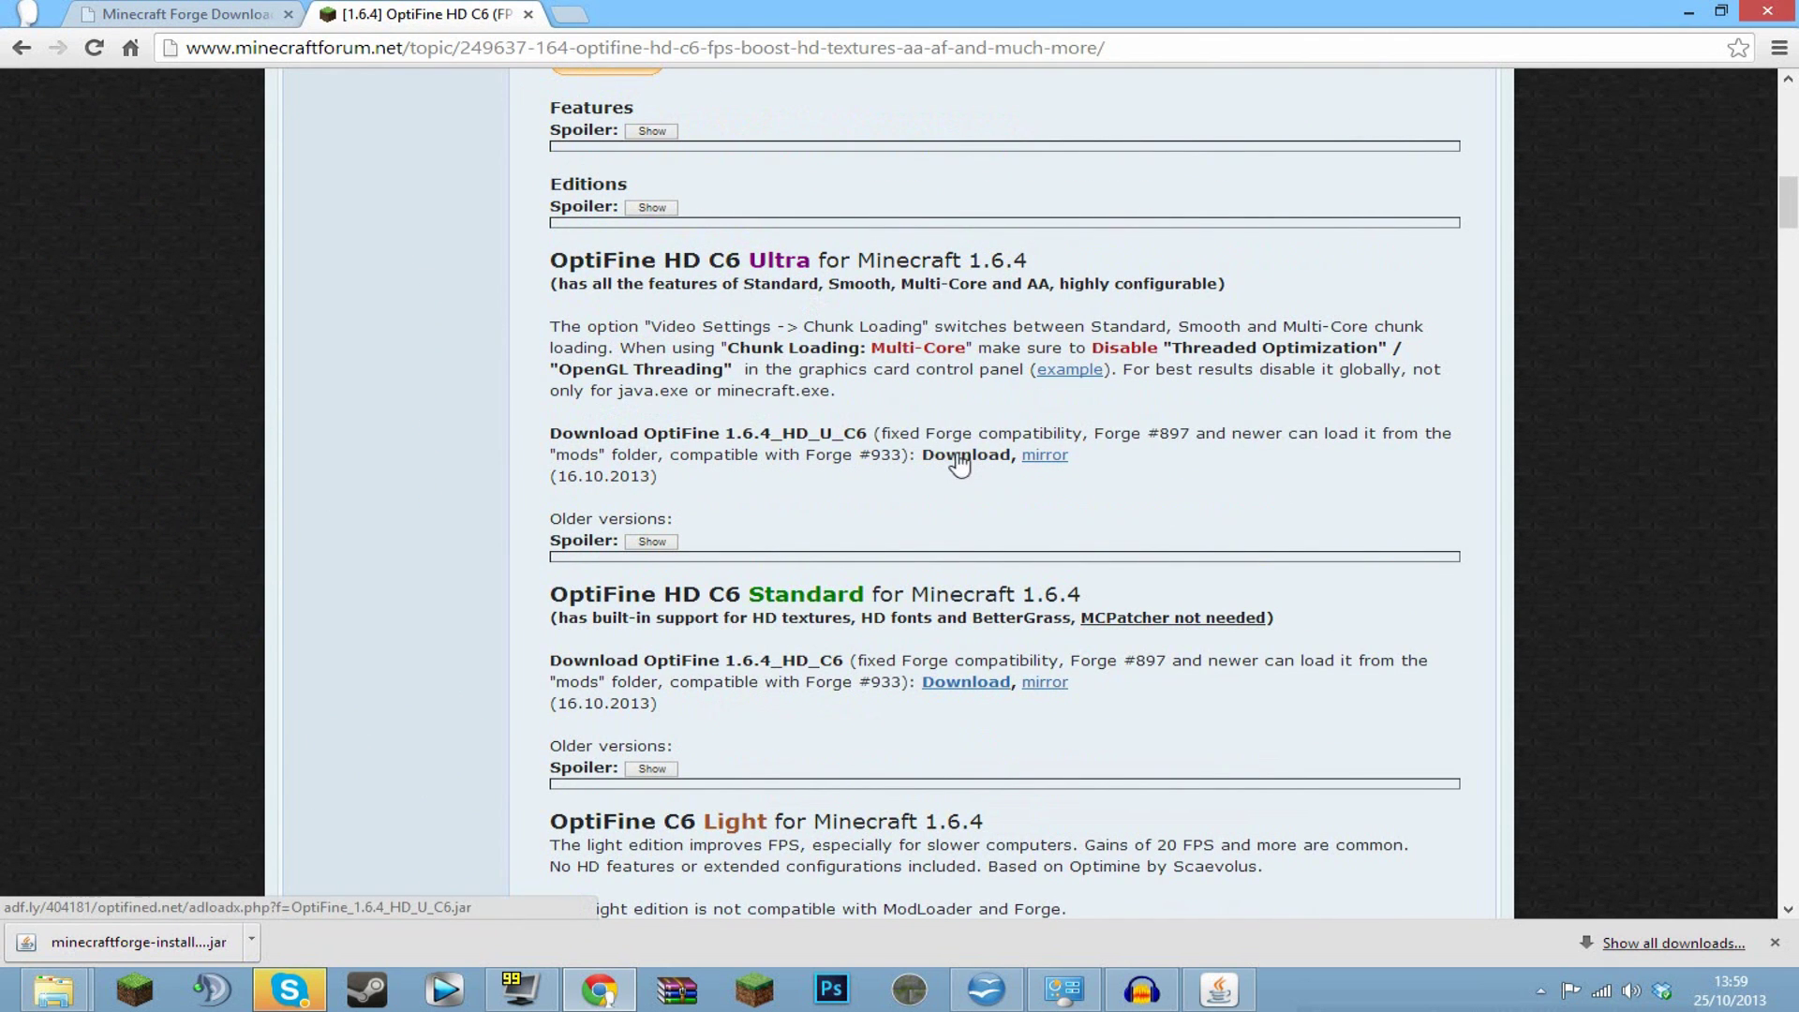
left_click_drag(921, 432, 1082, 433)
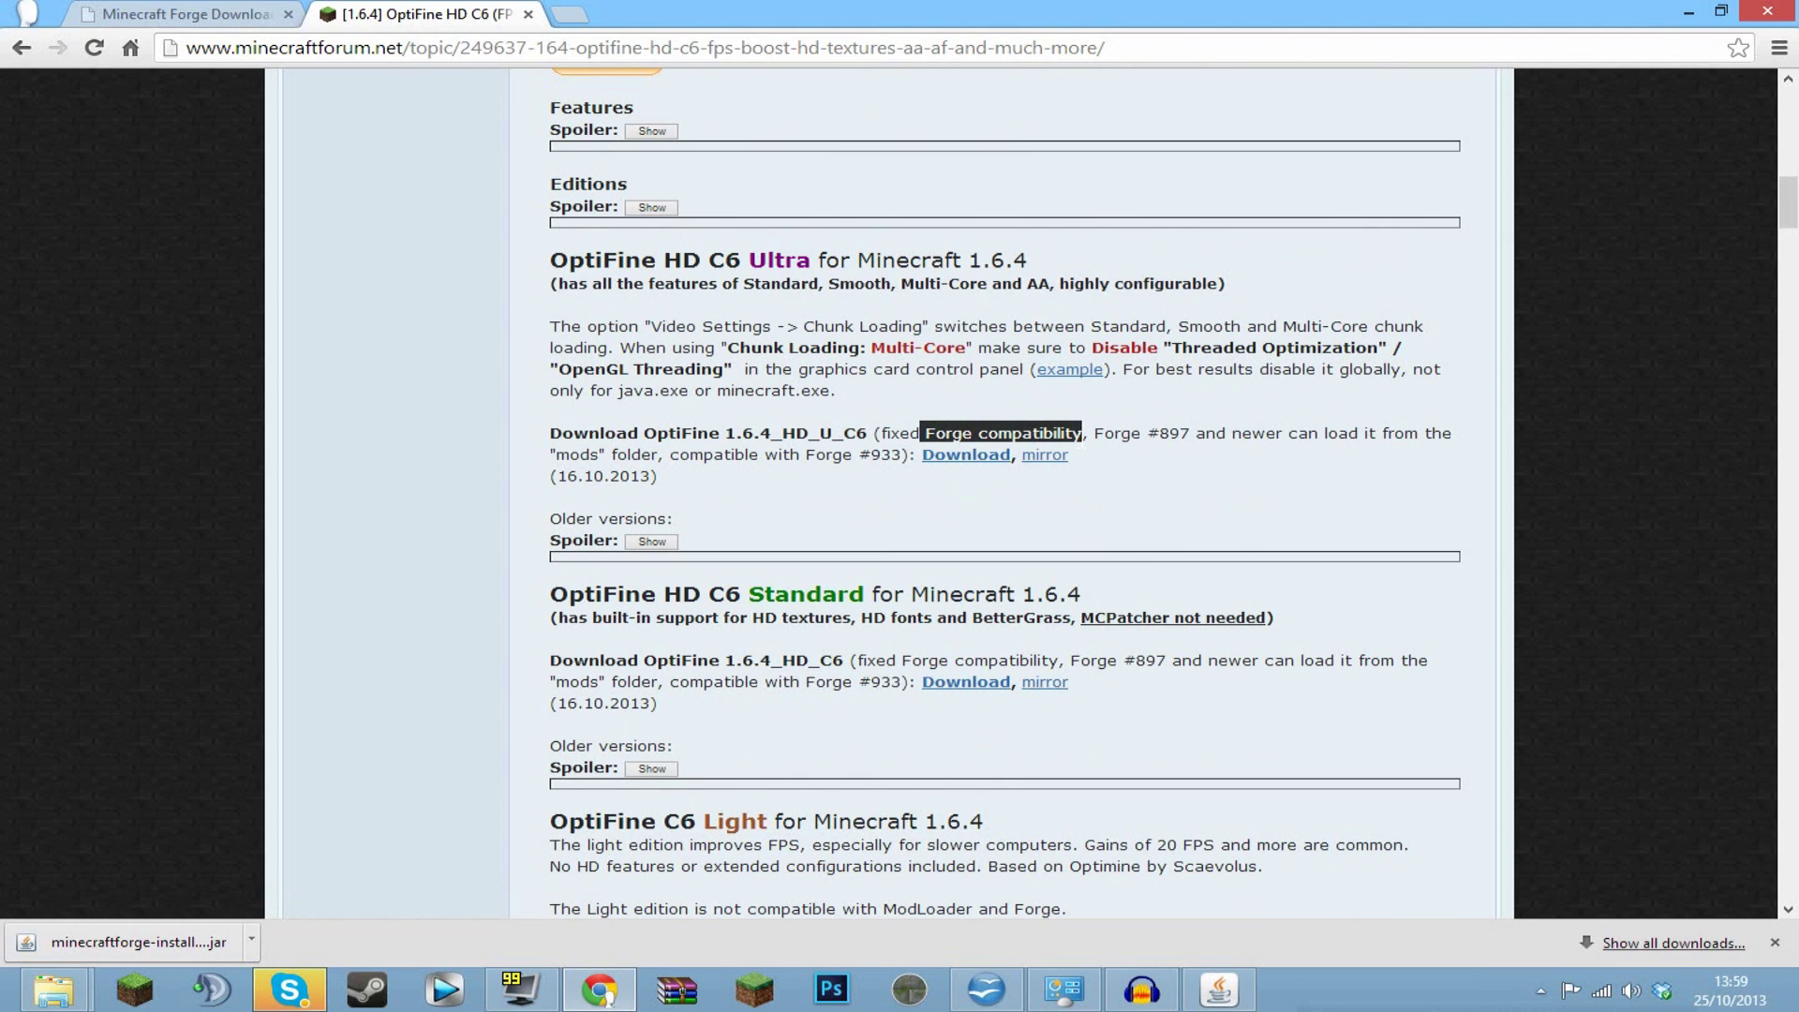
left_click(935, 473)
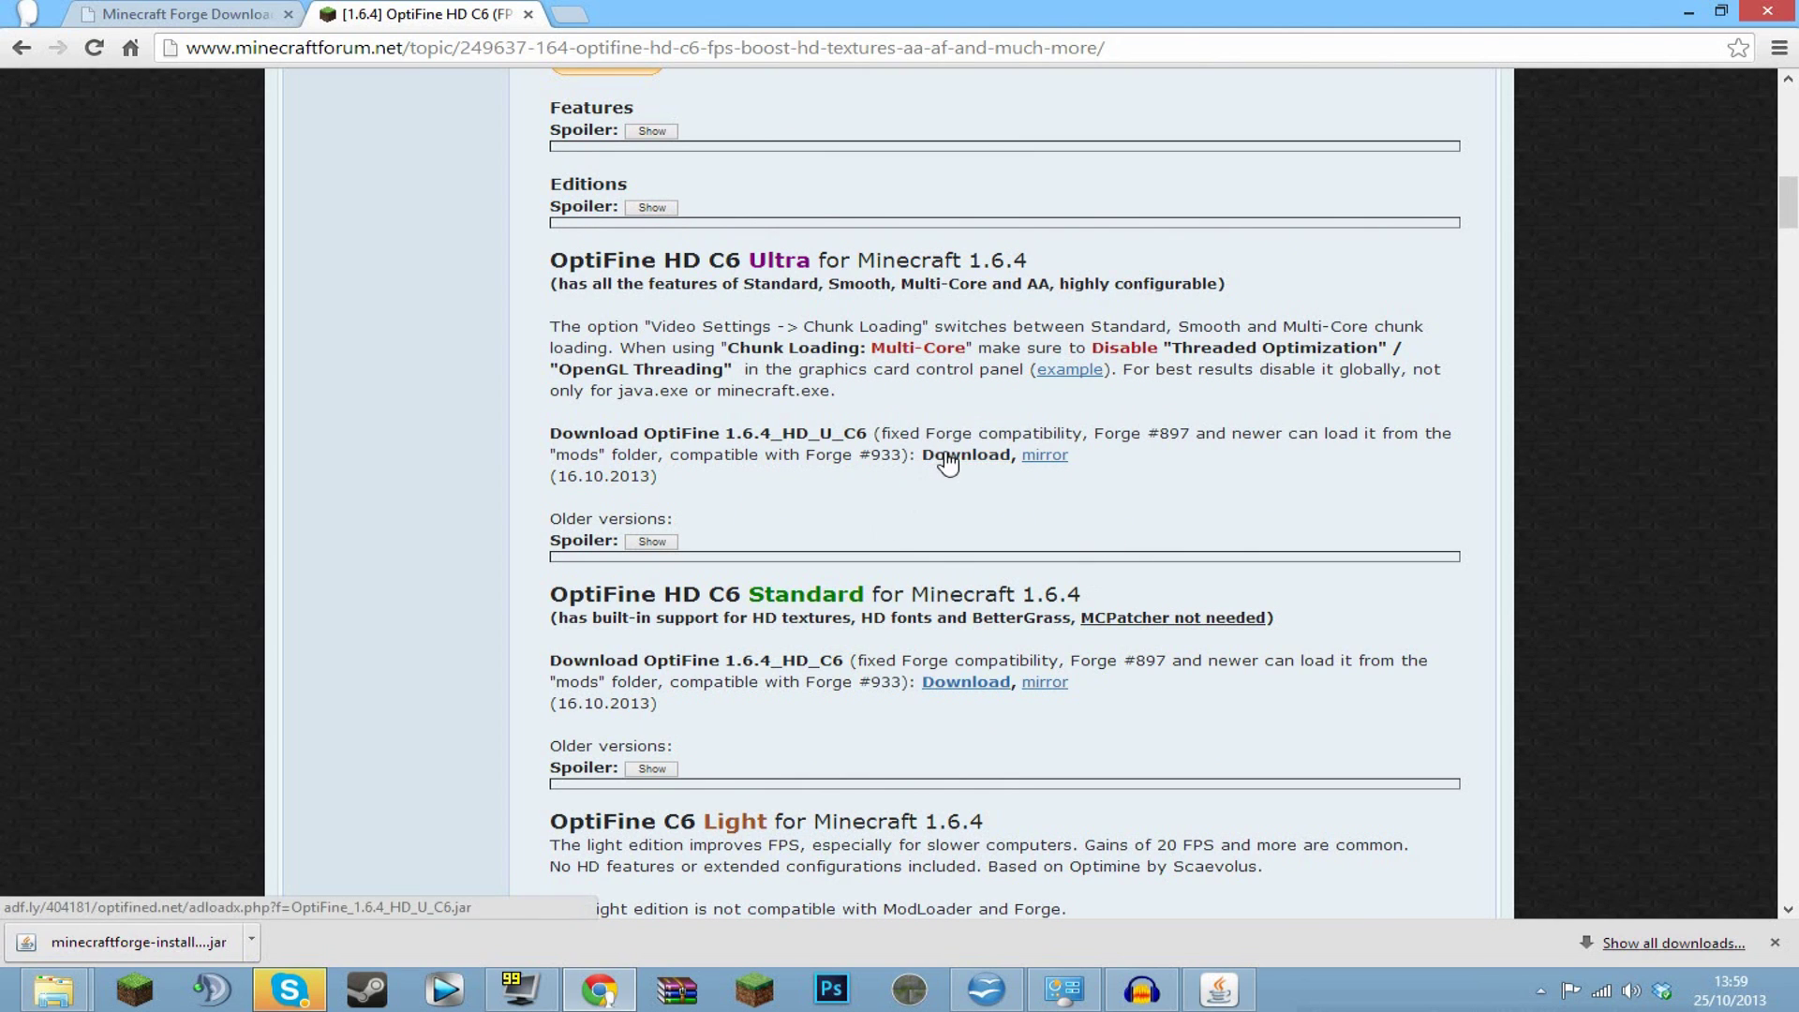
left_click(974, 459)
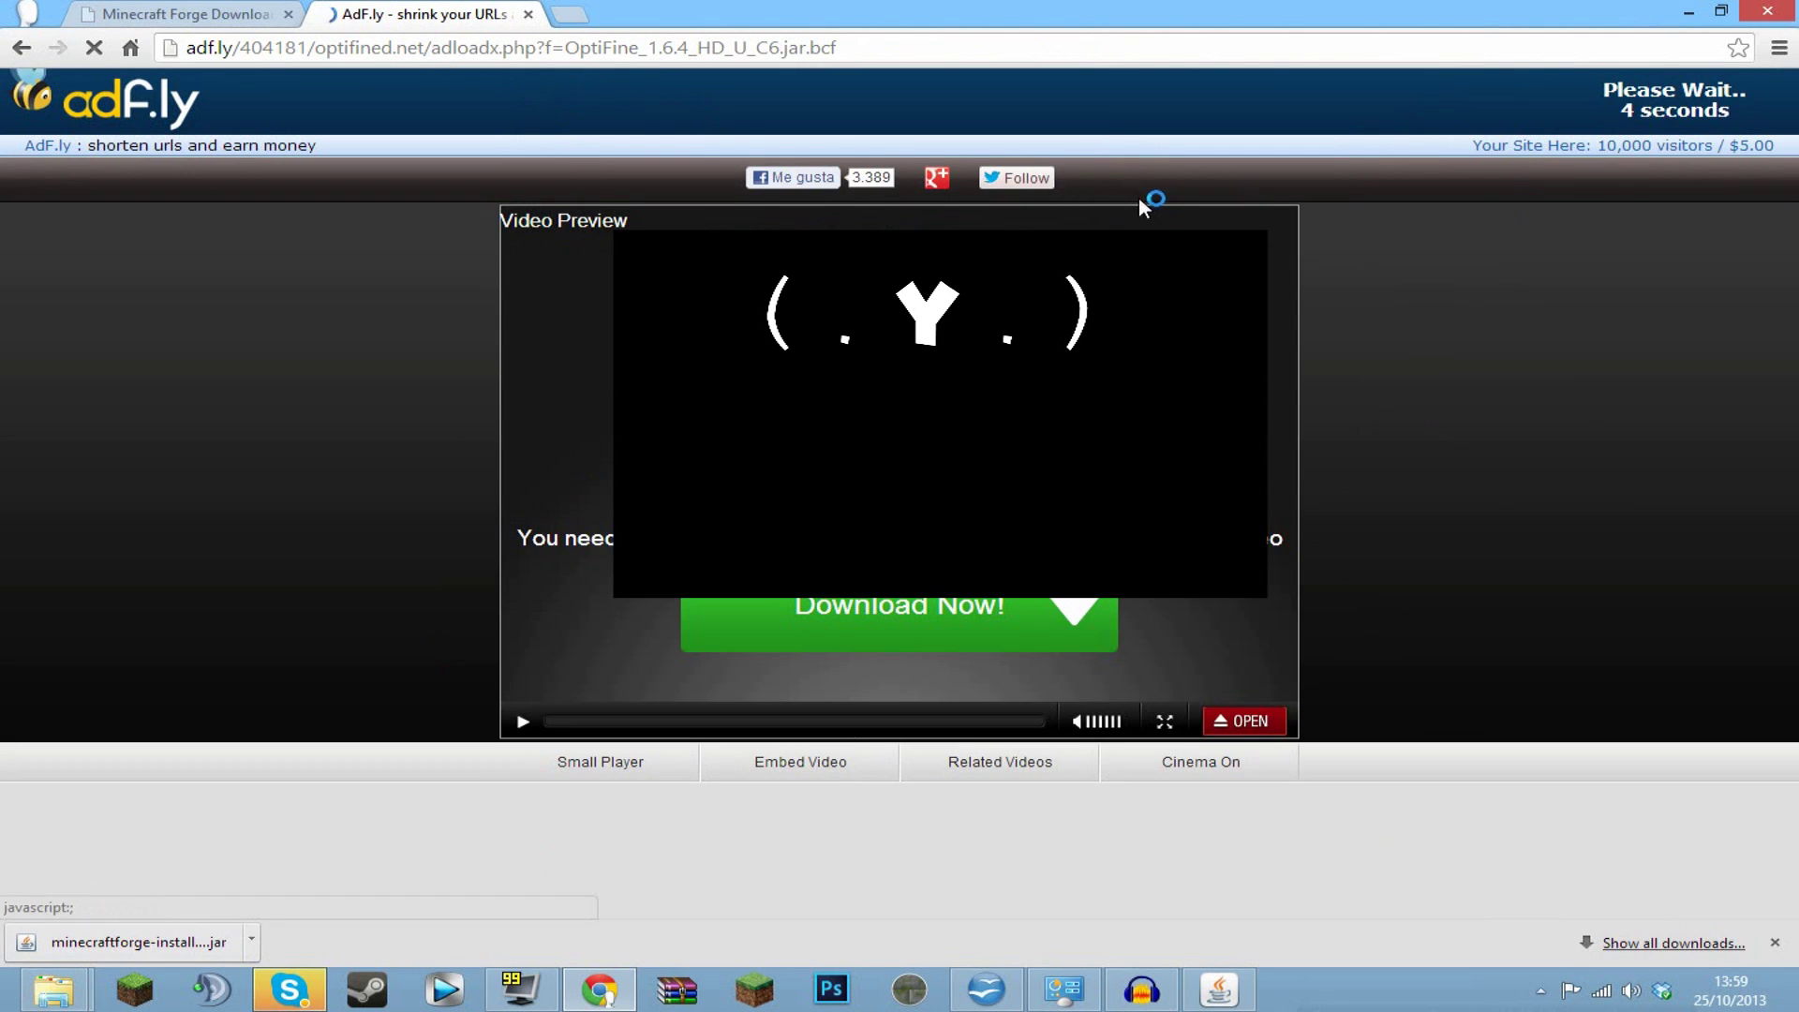
- Skip the ad page, keep the downloaded OptiFine_1.6.4_HD_U_C6.jar and show it in its download folder
left_click(565, 14)
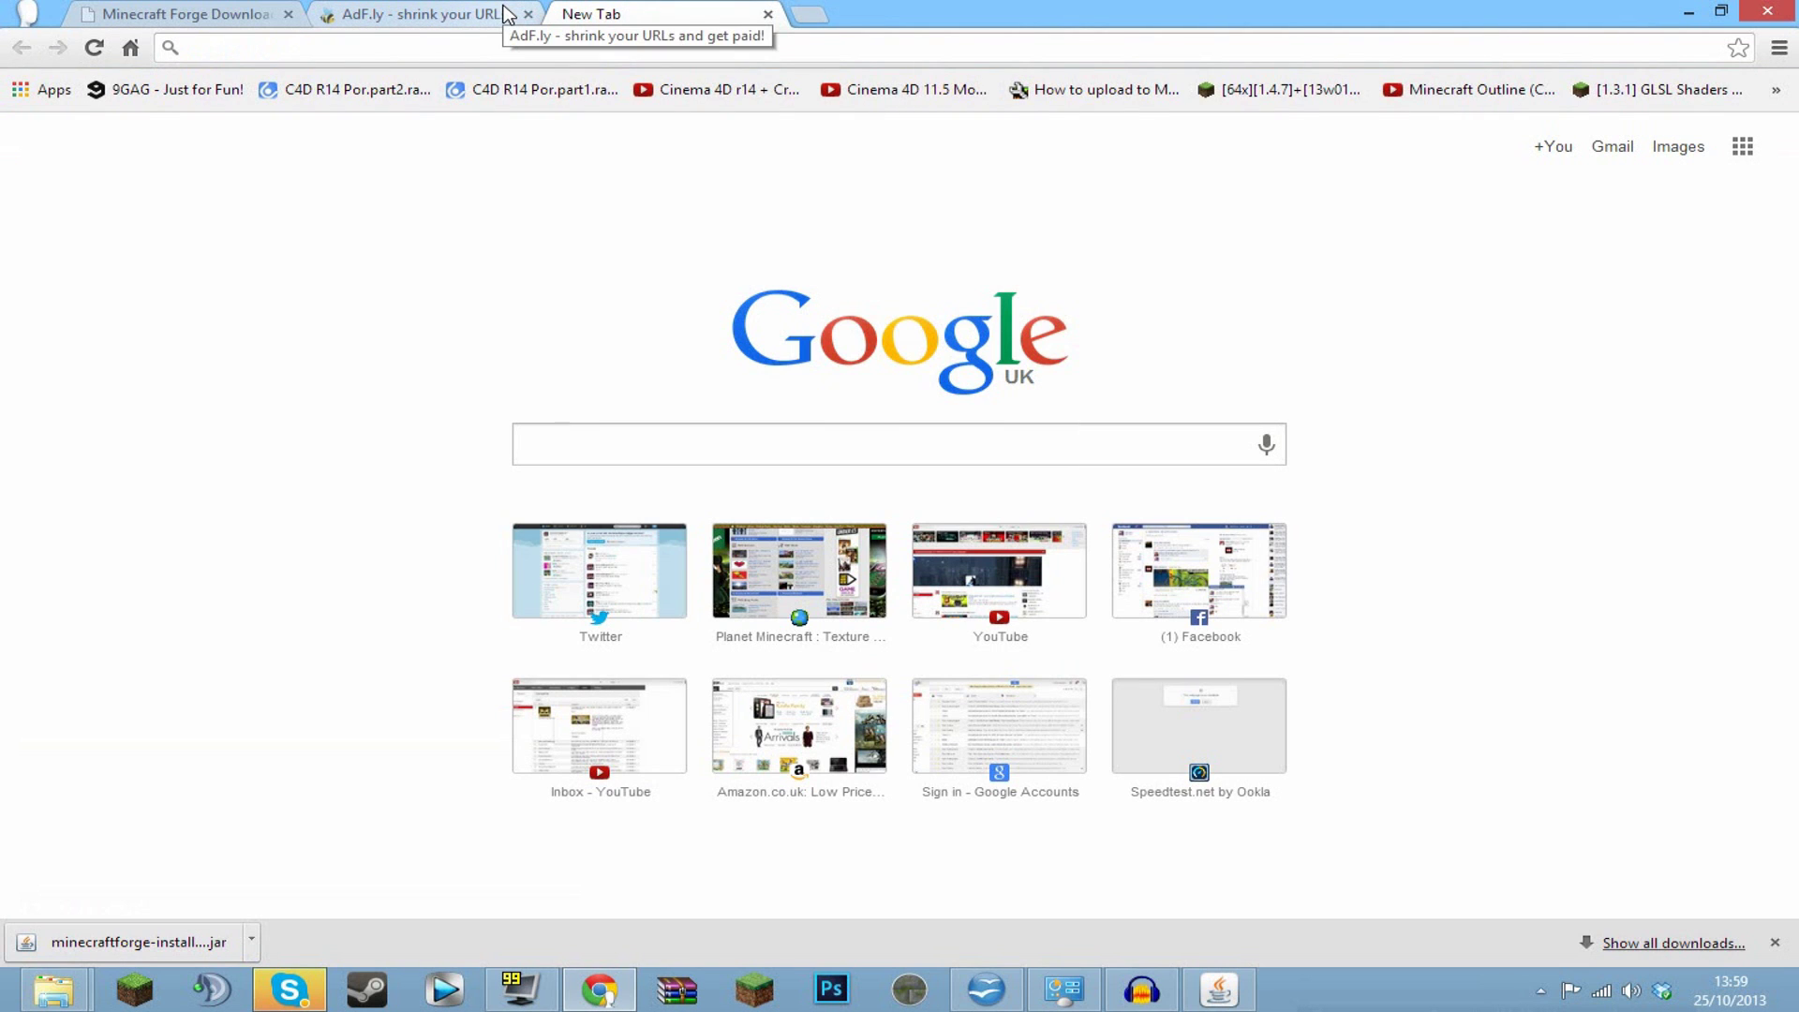
left_click(218, 11)
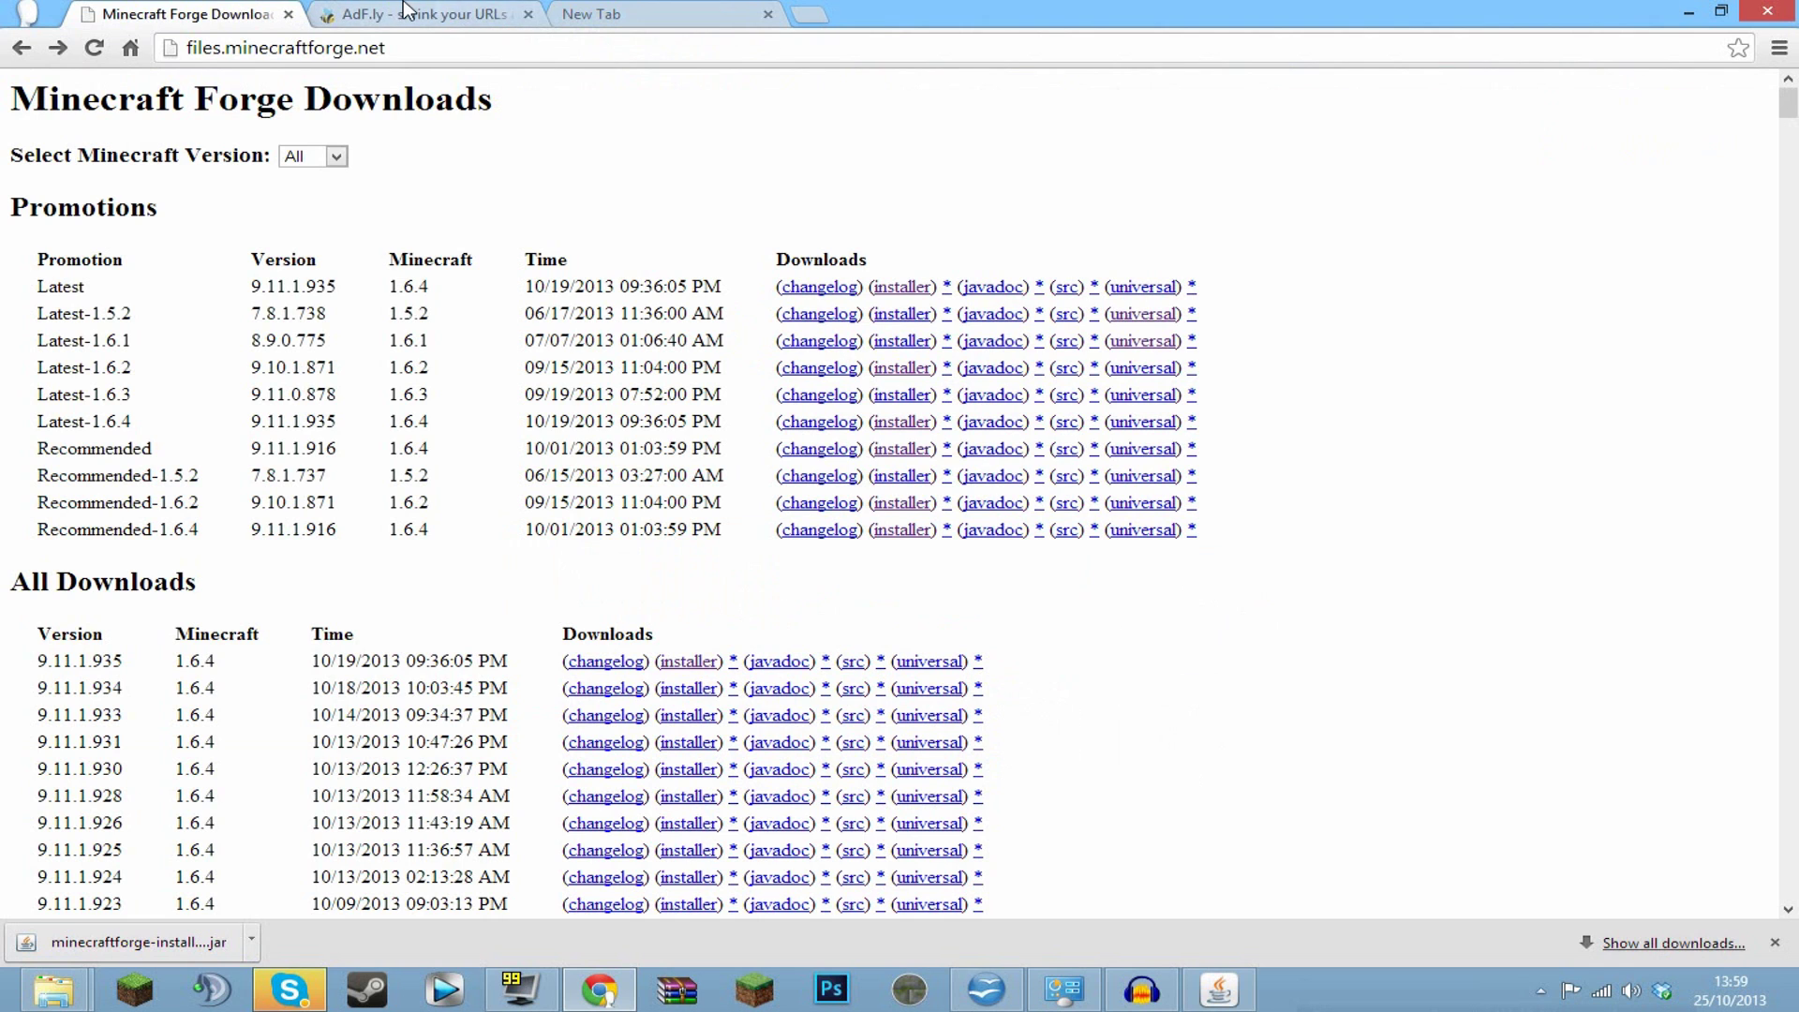
left_click(469, 13)
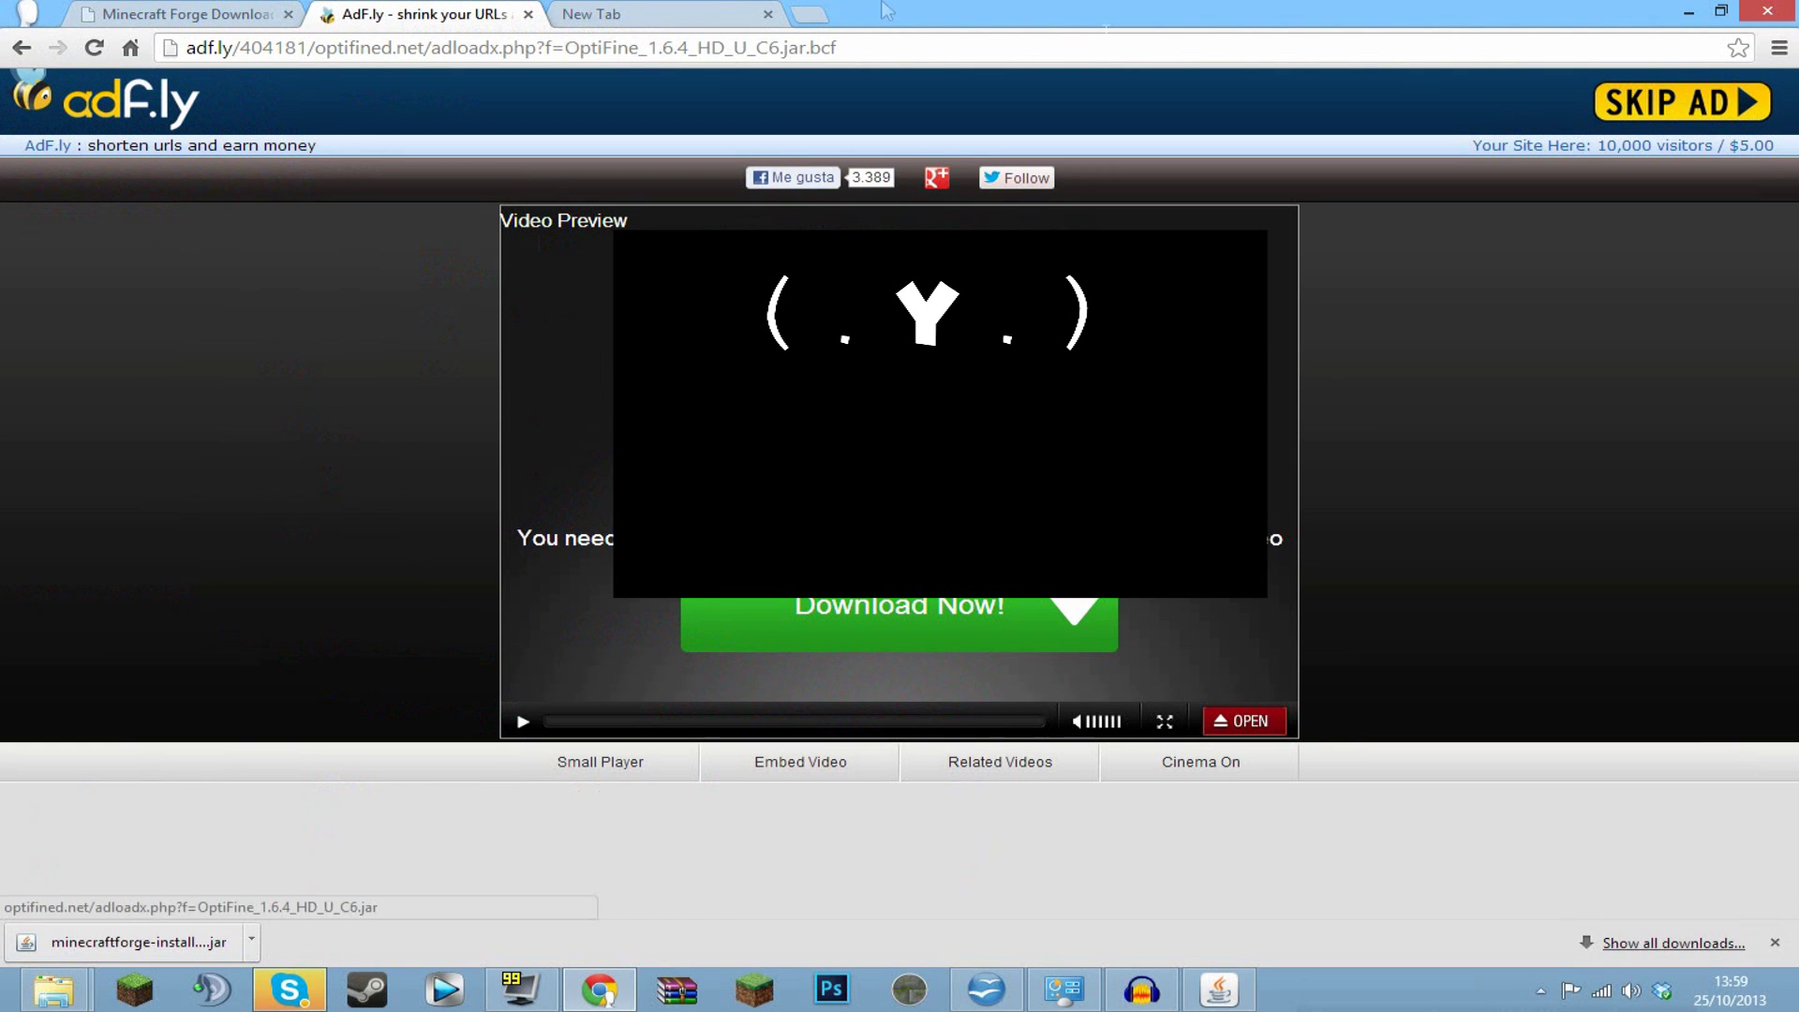
left_click(670, 13)
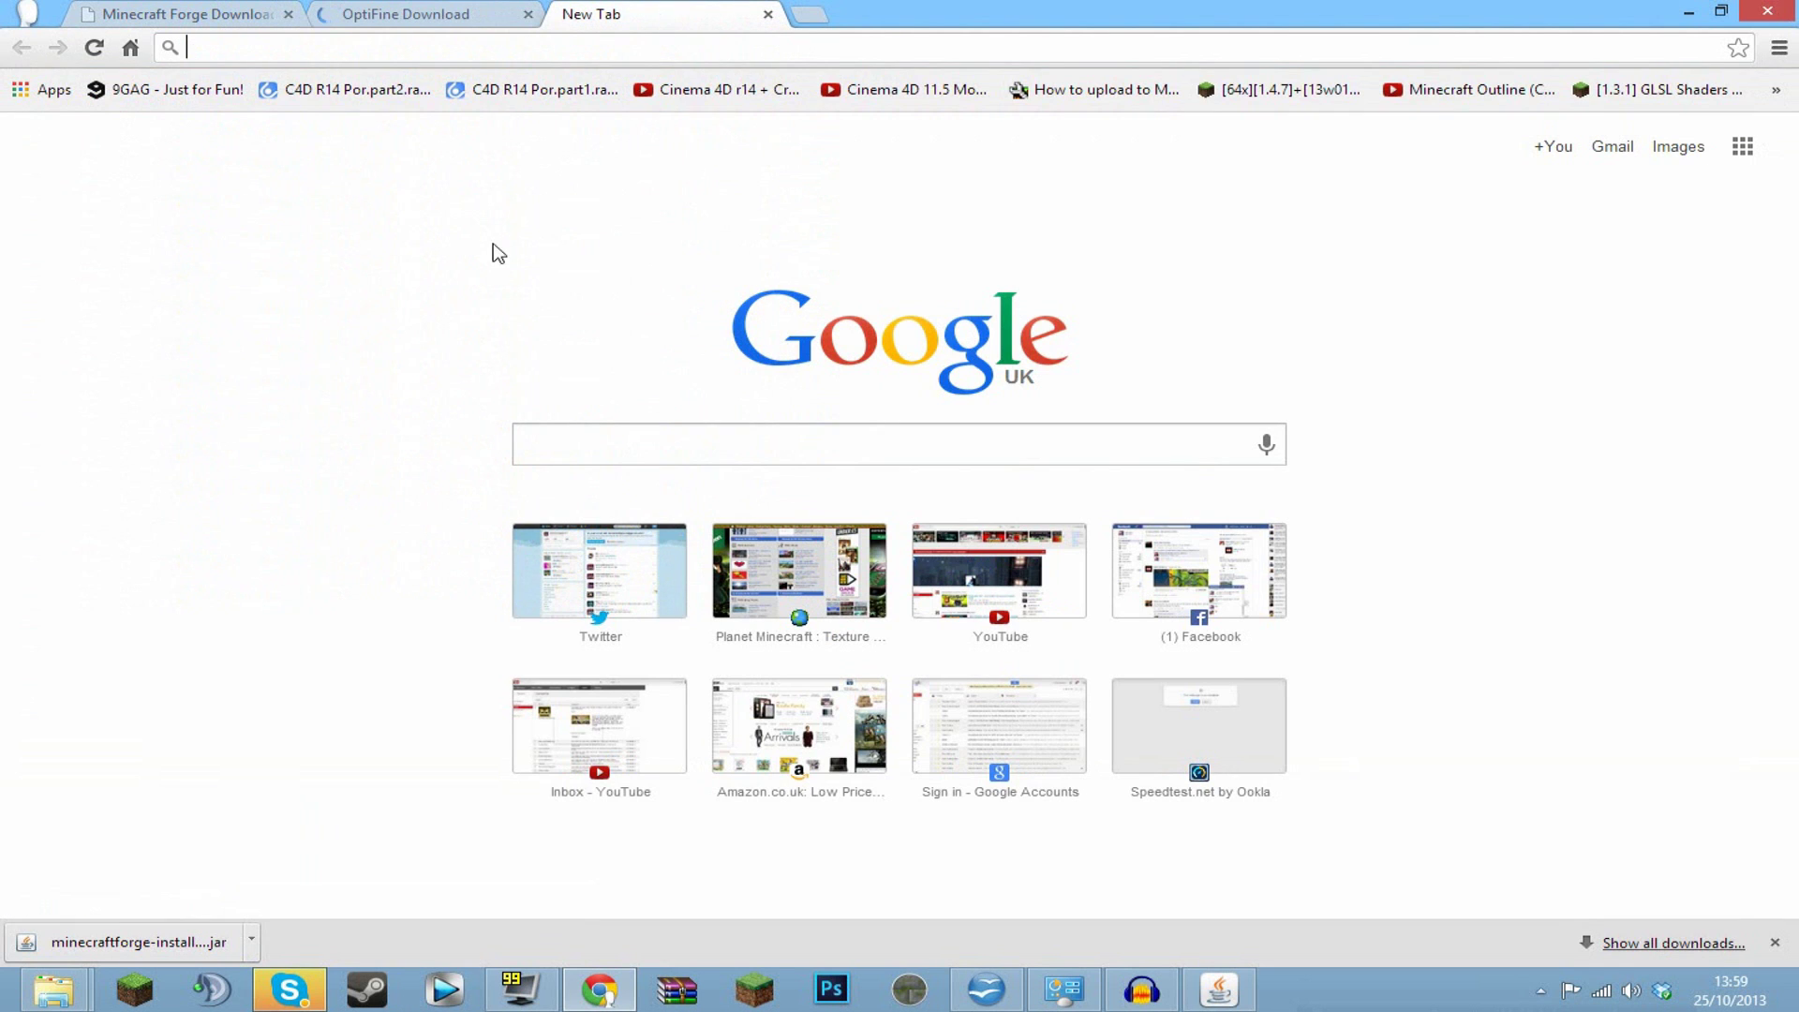
left_click(417, 15)
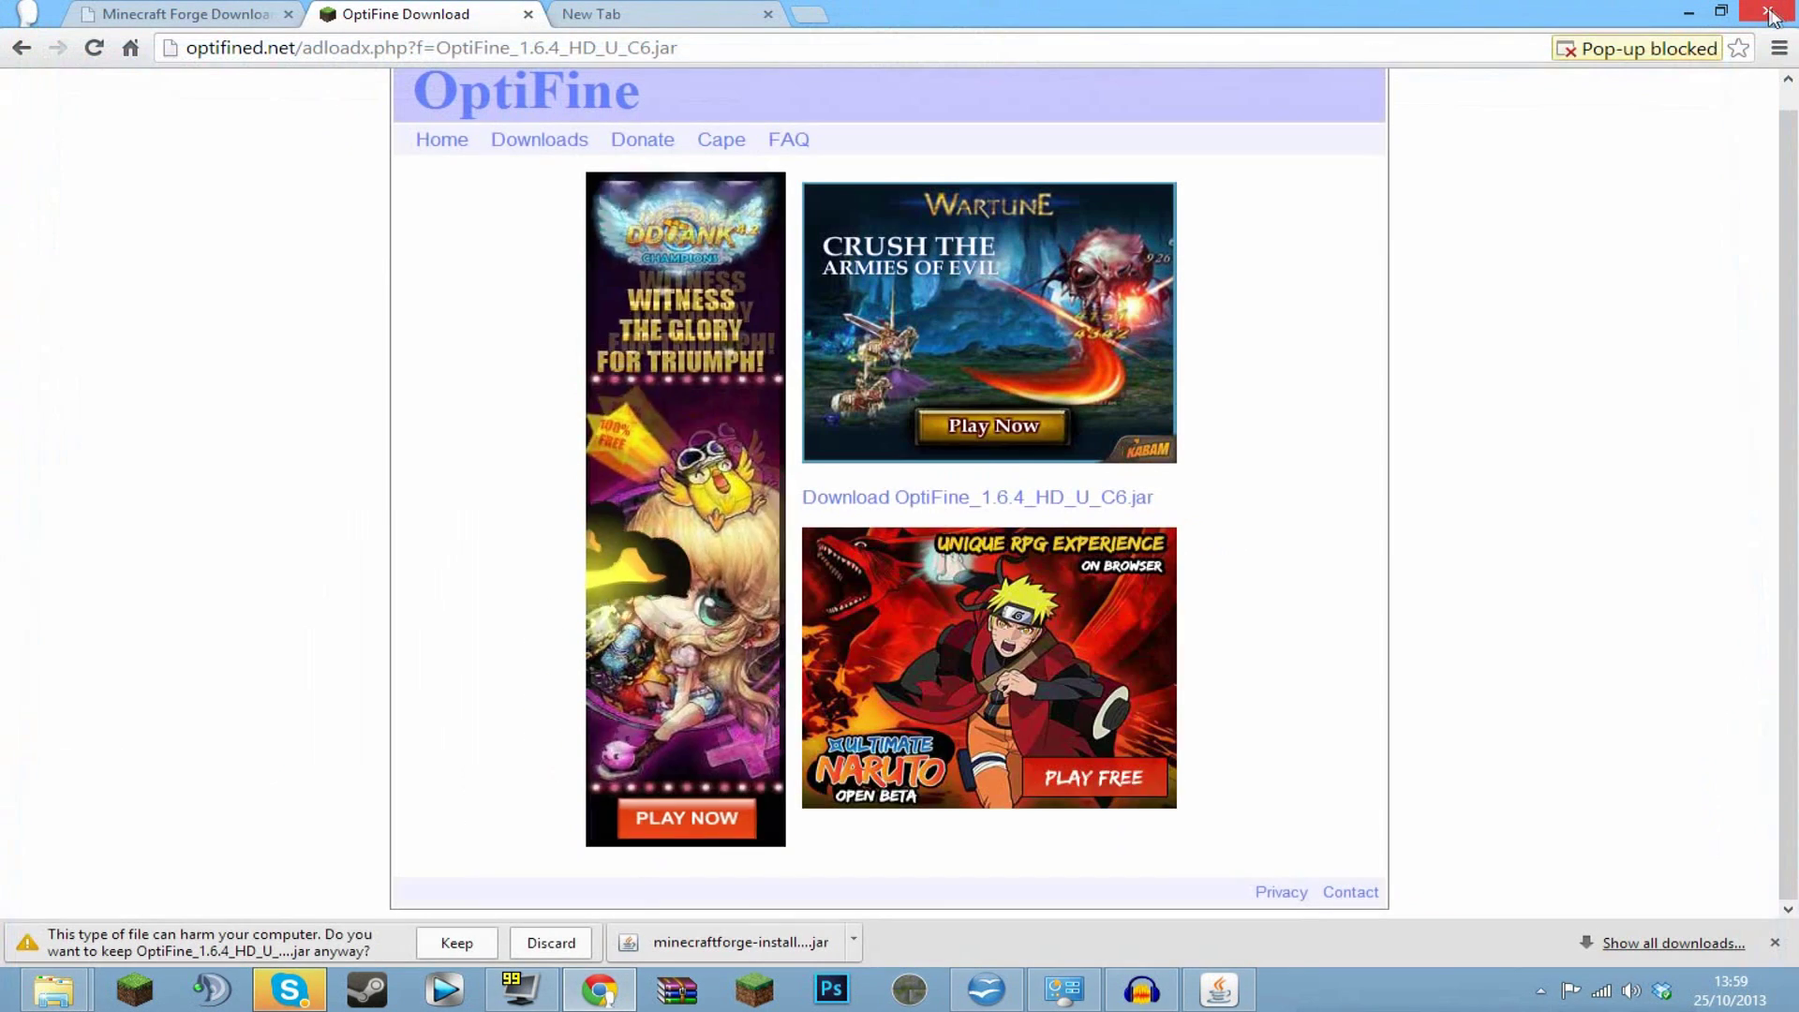
left_click(453, 941)
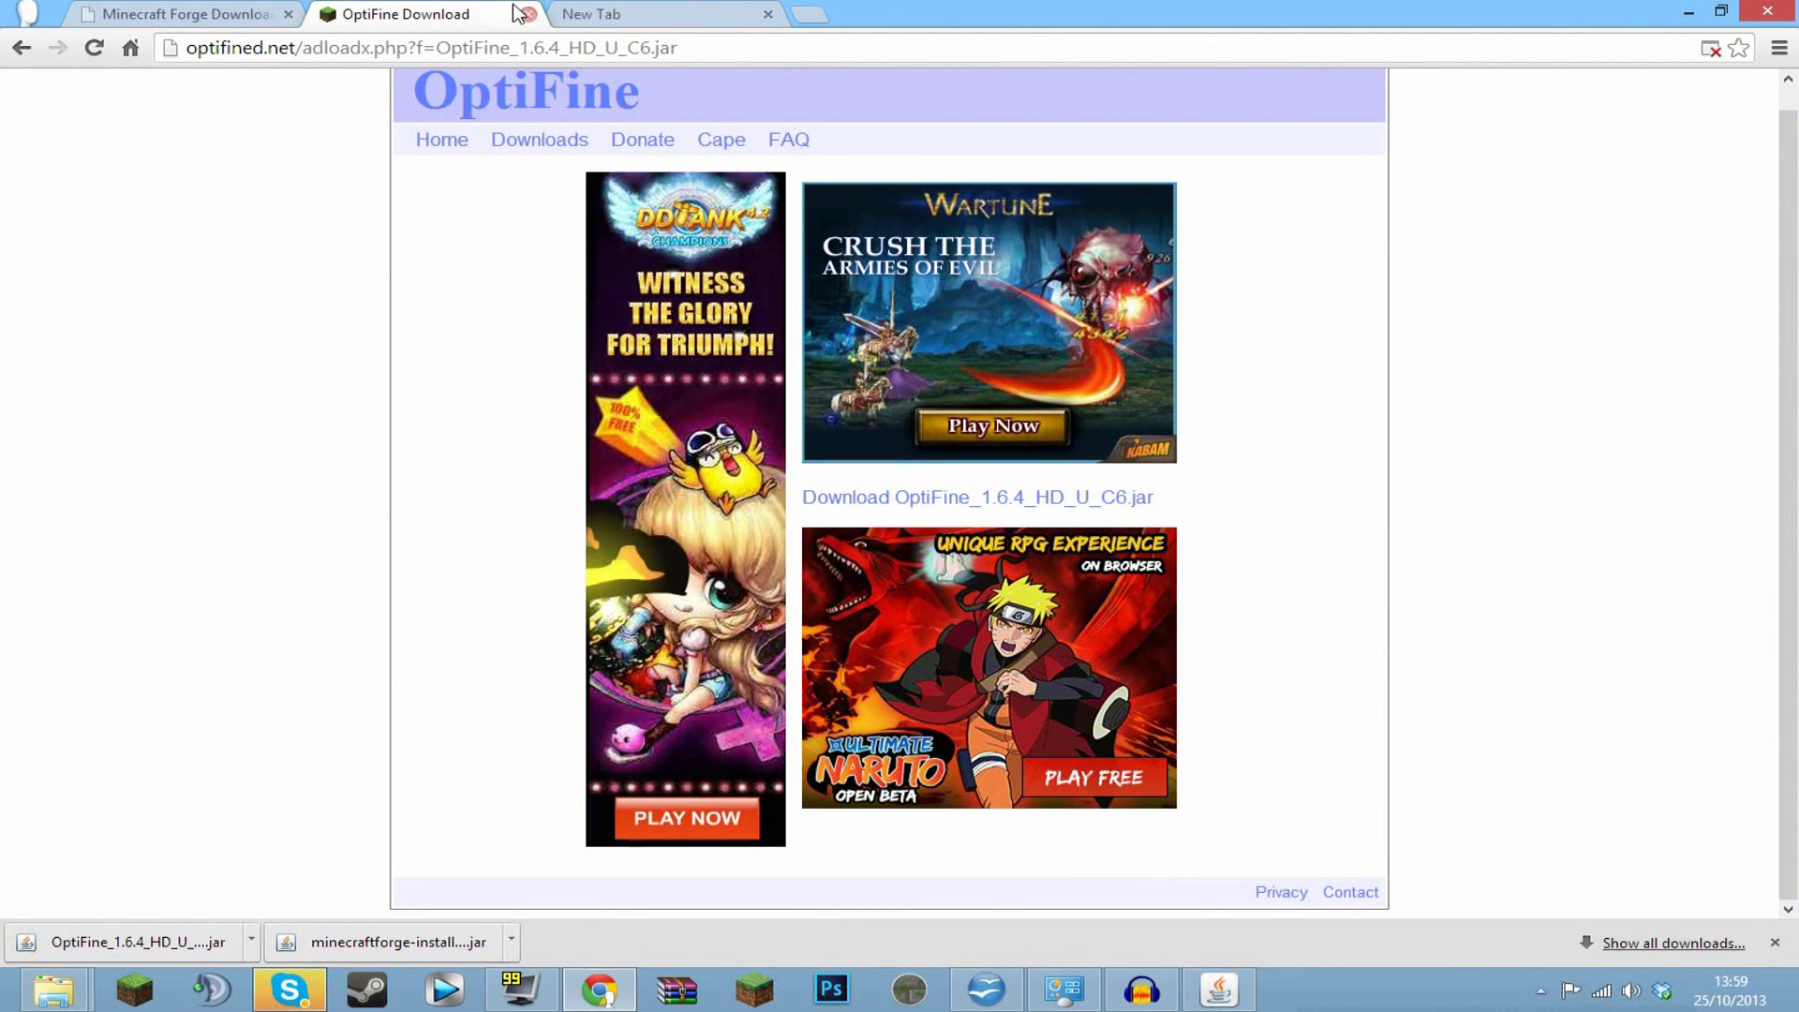
left_click(253, 940)
left_click(340, 860)
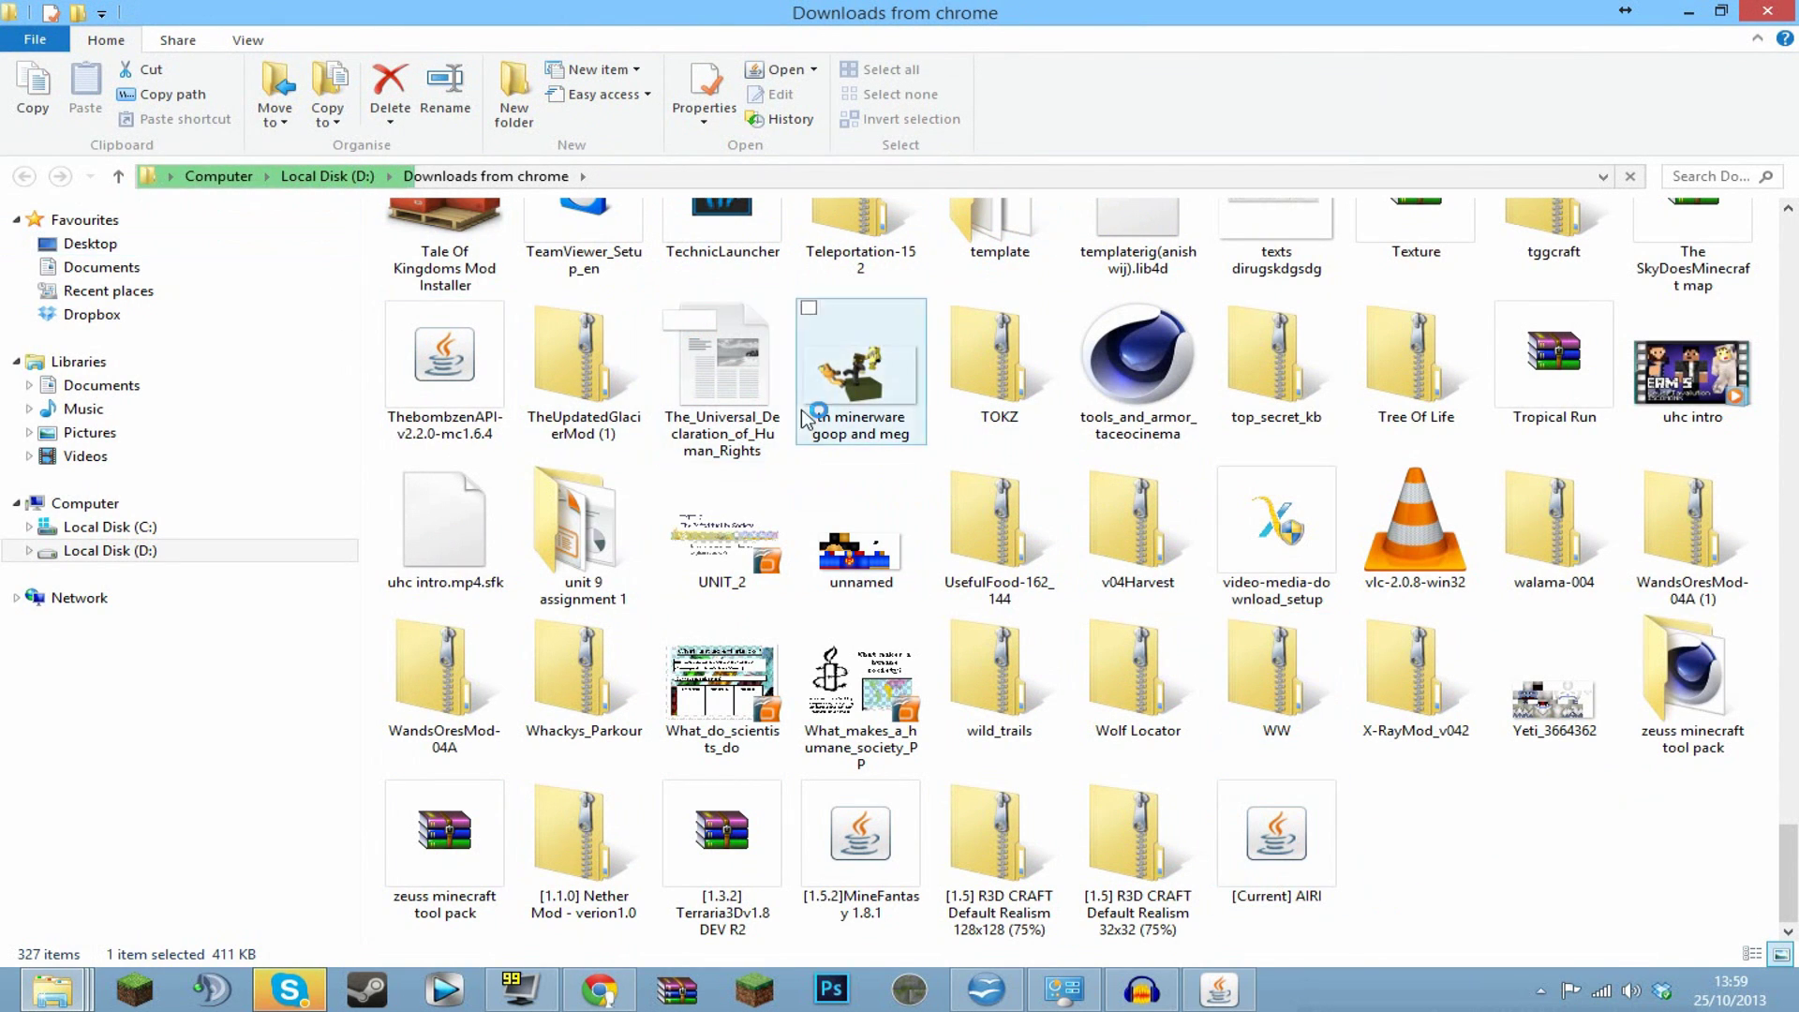
- Go to %appdata% from the address of the already open forge folder window
mouse_move(70, 995)
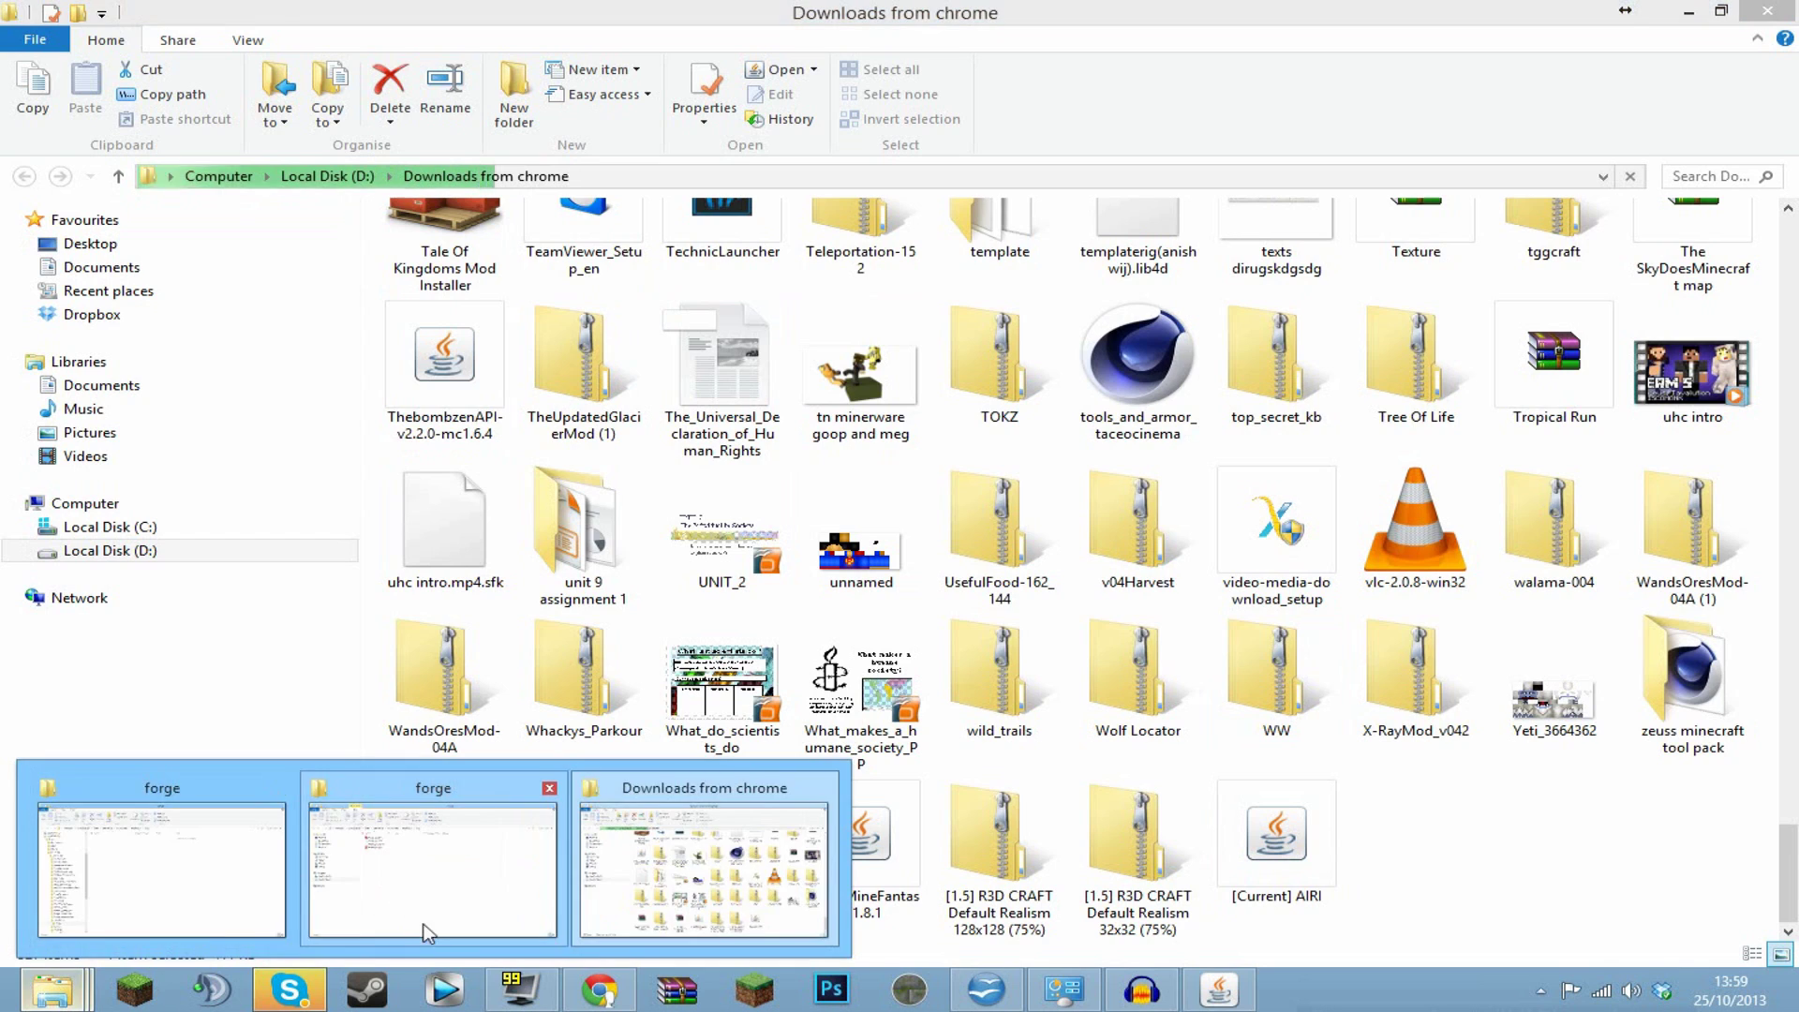
left_click(429, 927)
left_click(867, 178)
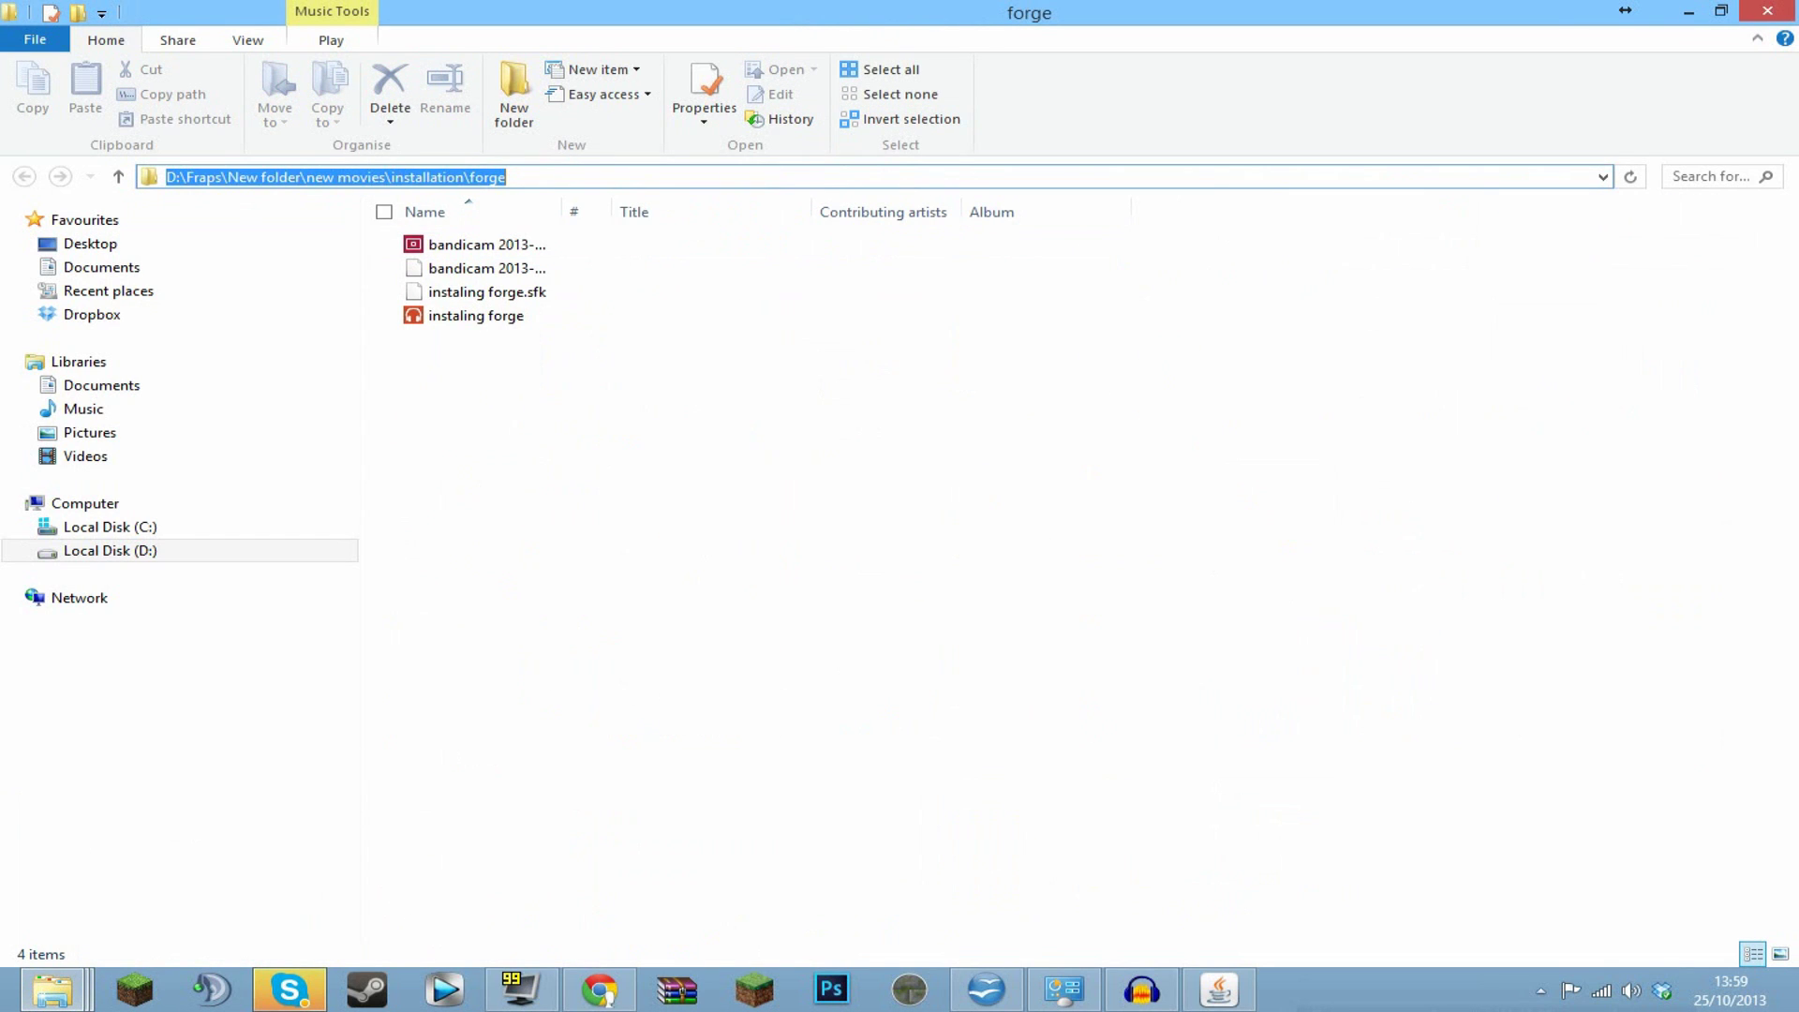
type("%")
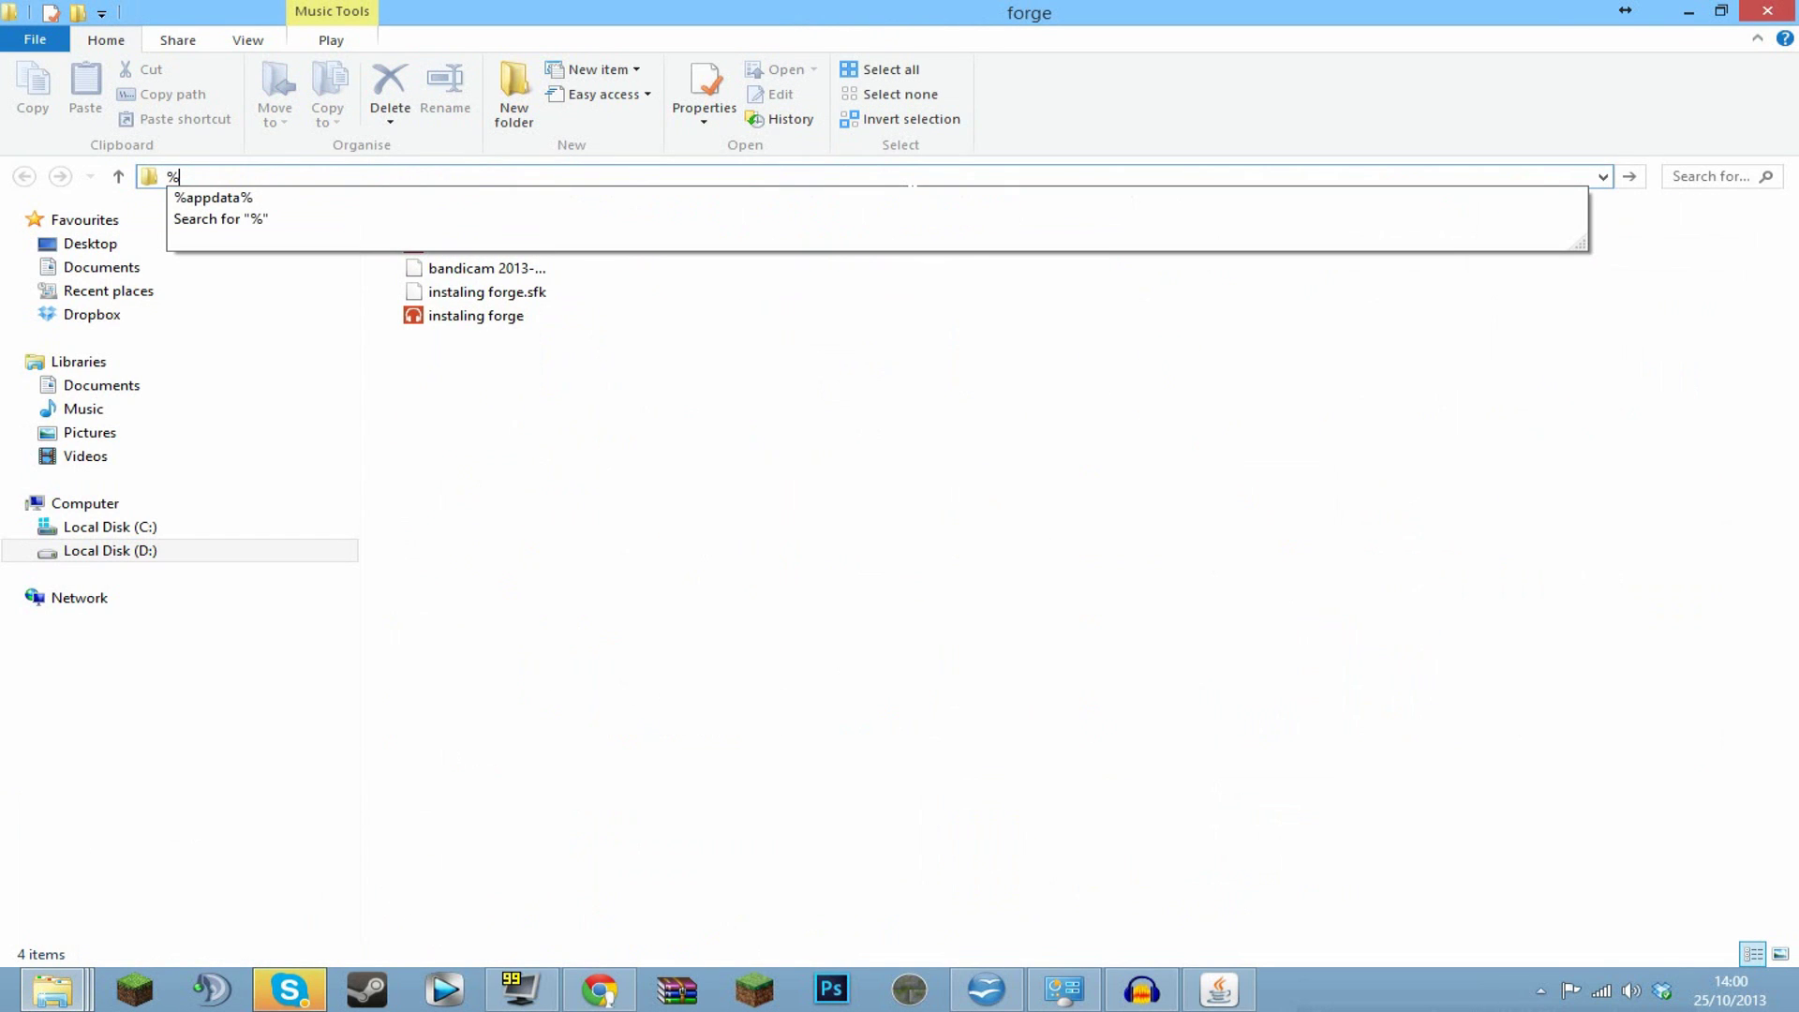
key("Down")
key("Return")
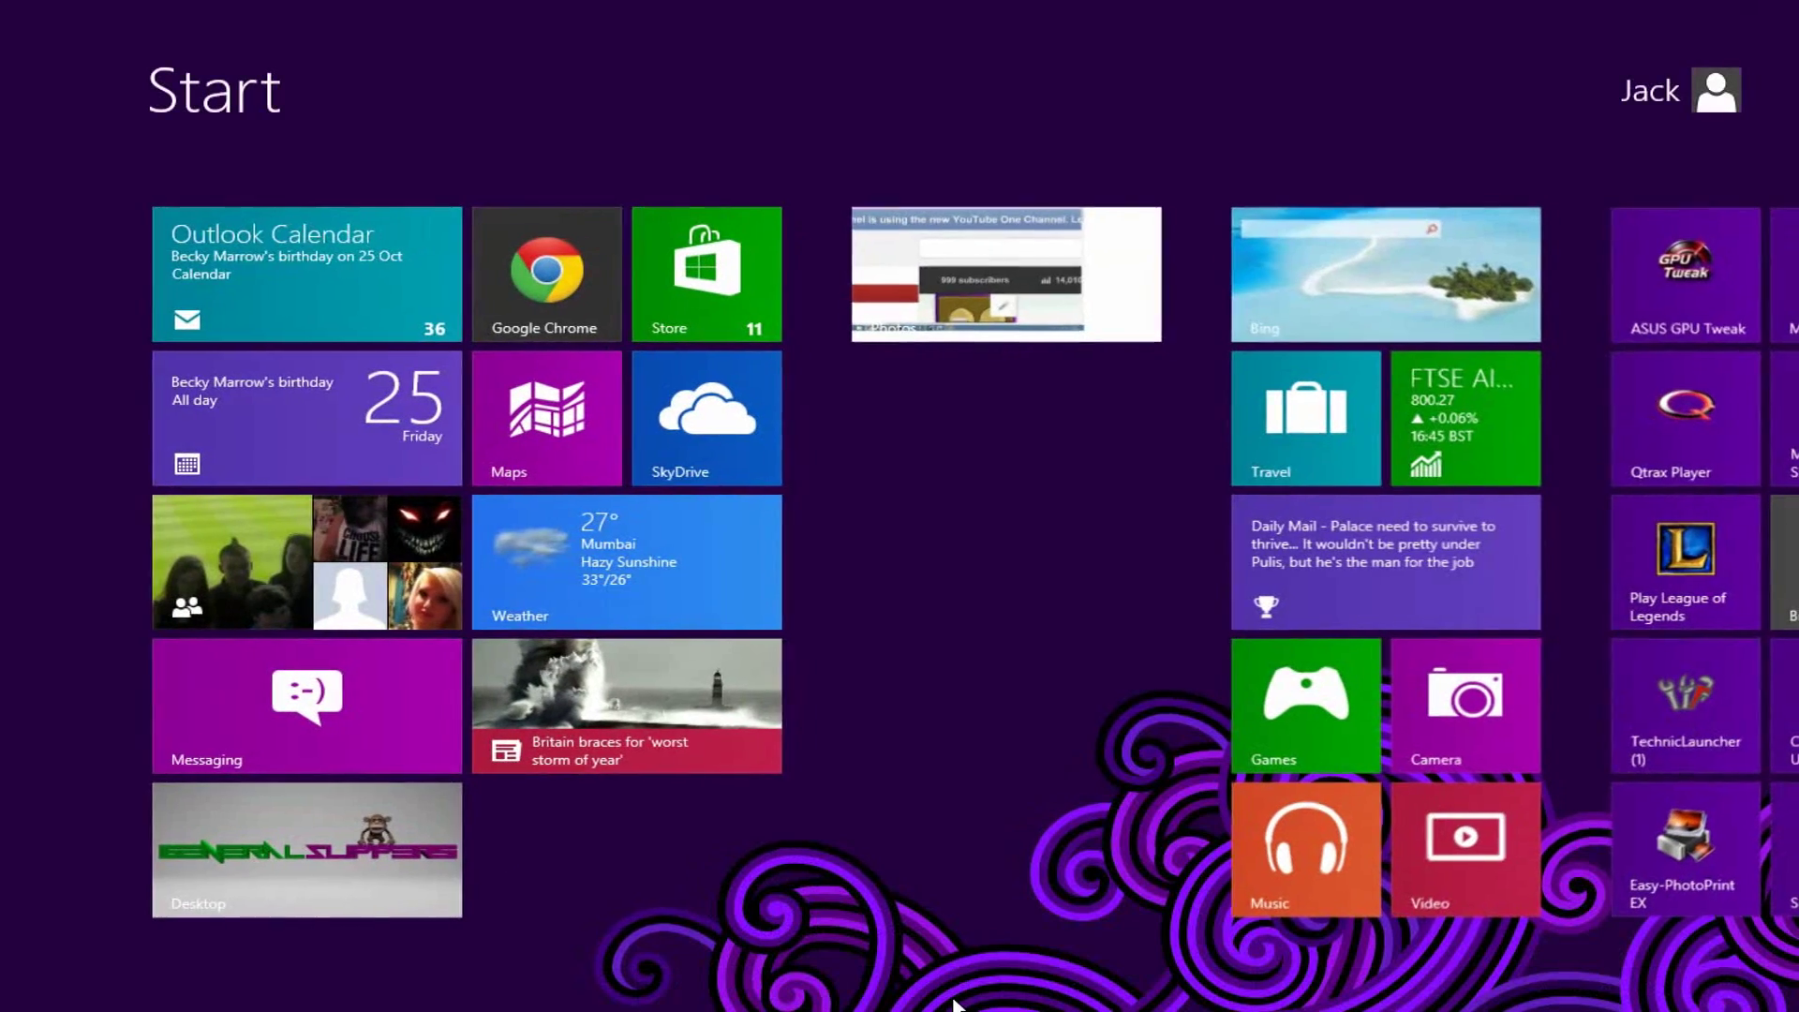
- Search for %appdata% from the Start screen and open the .minecraft folder inside Roaming in a maximized window
type("%%")
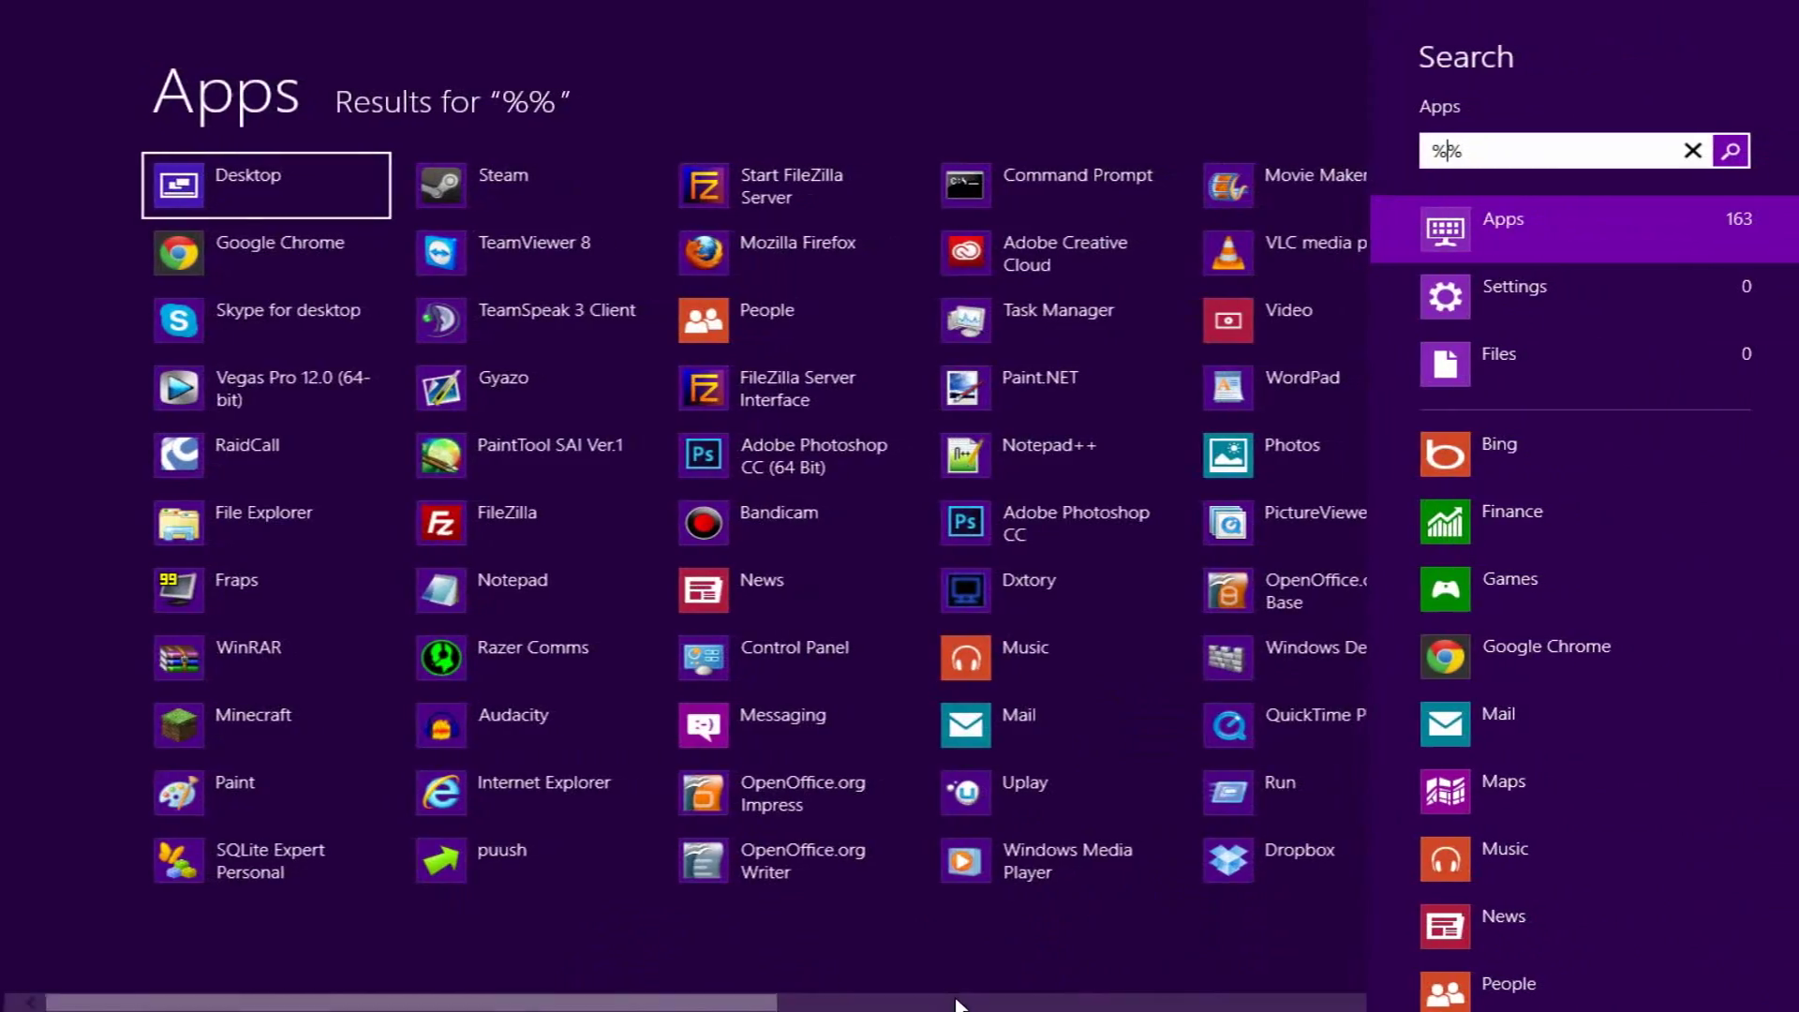
key("Left")
type("appdata")
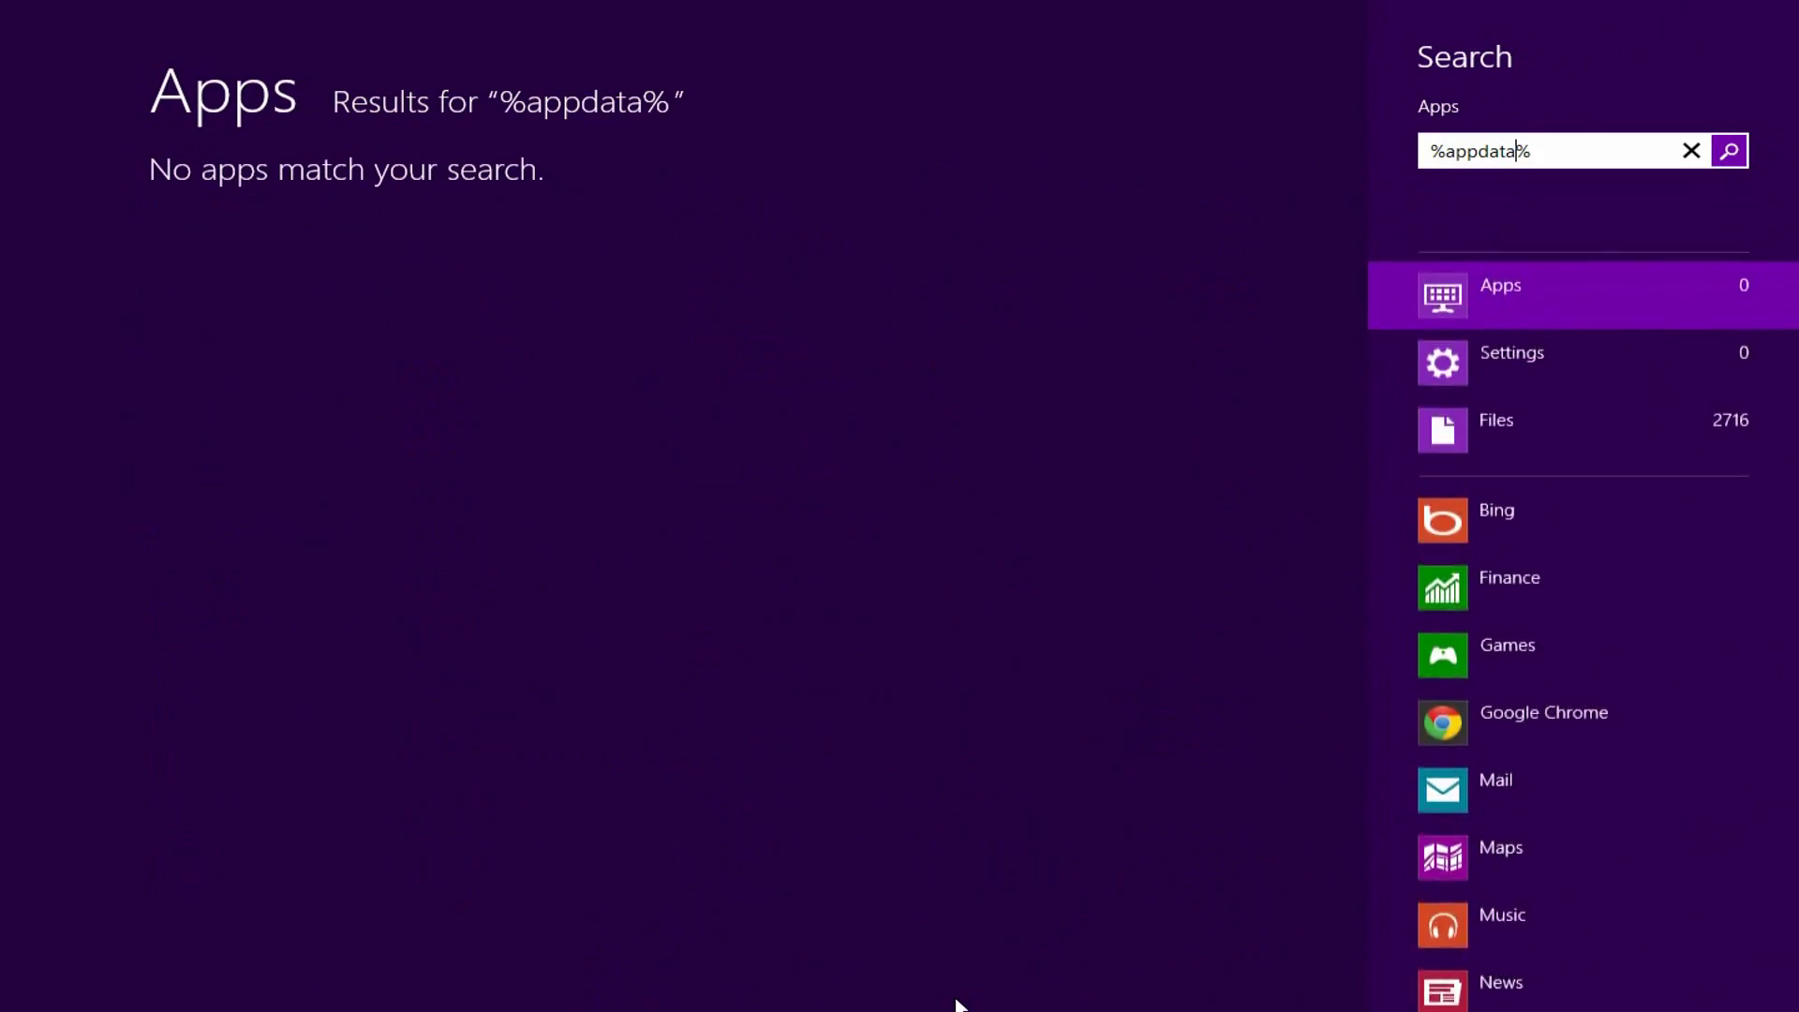
key("Return")
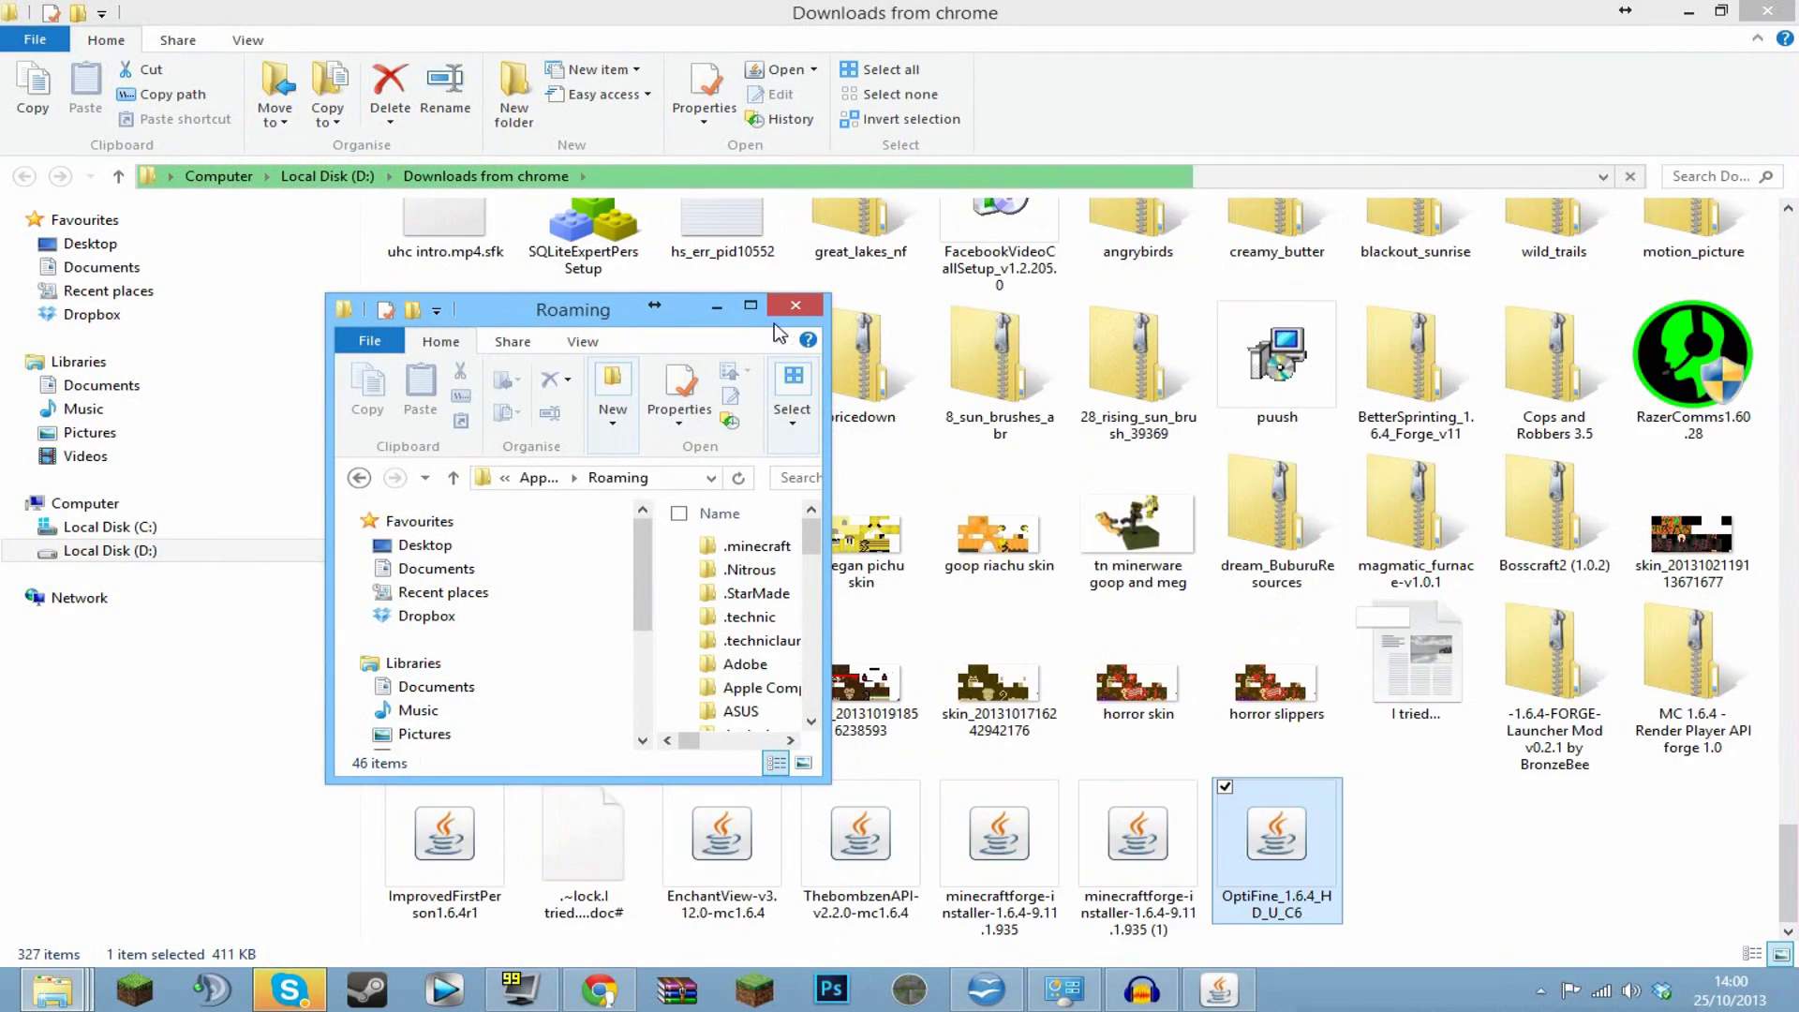
left_click(750, 305)
double_click(517, 249)
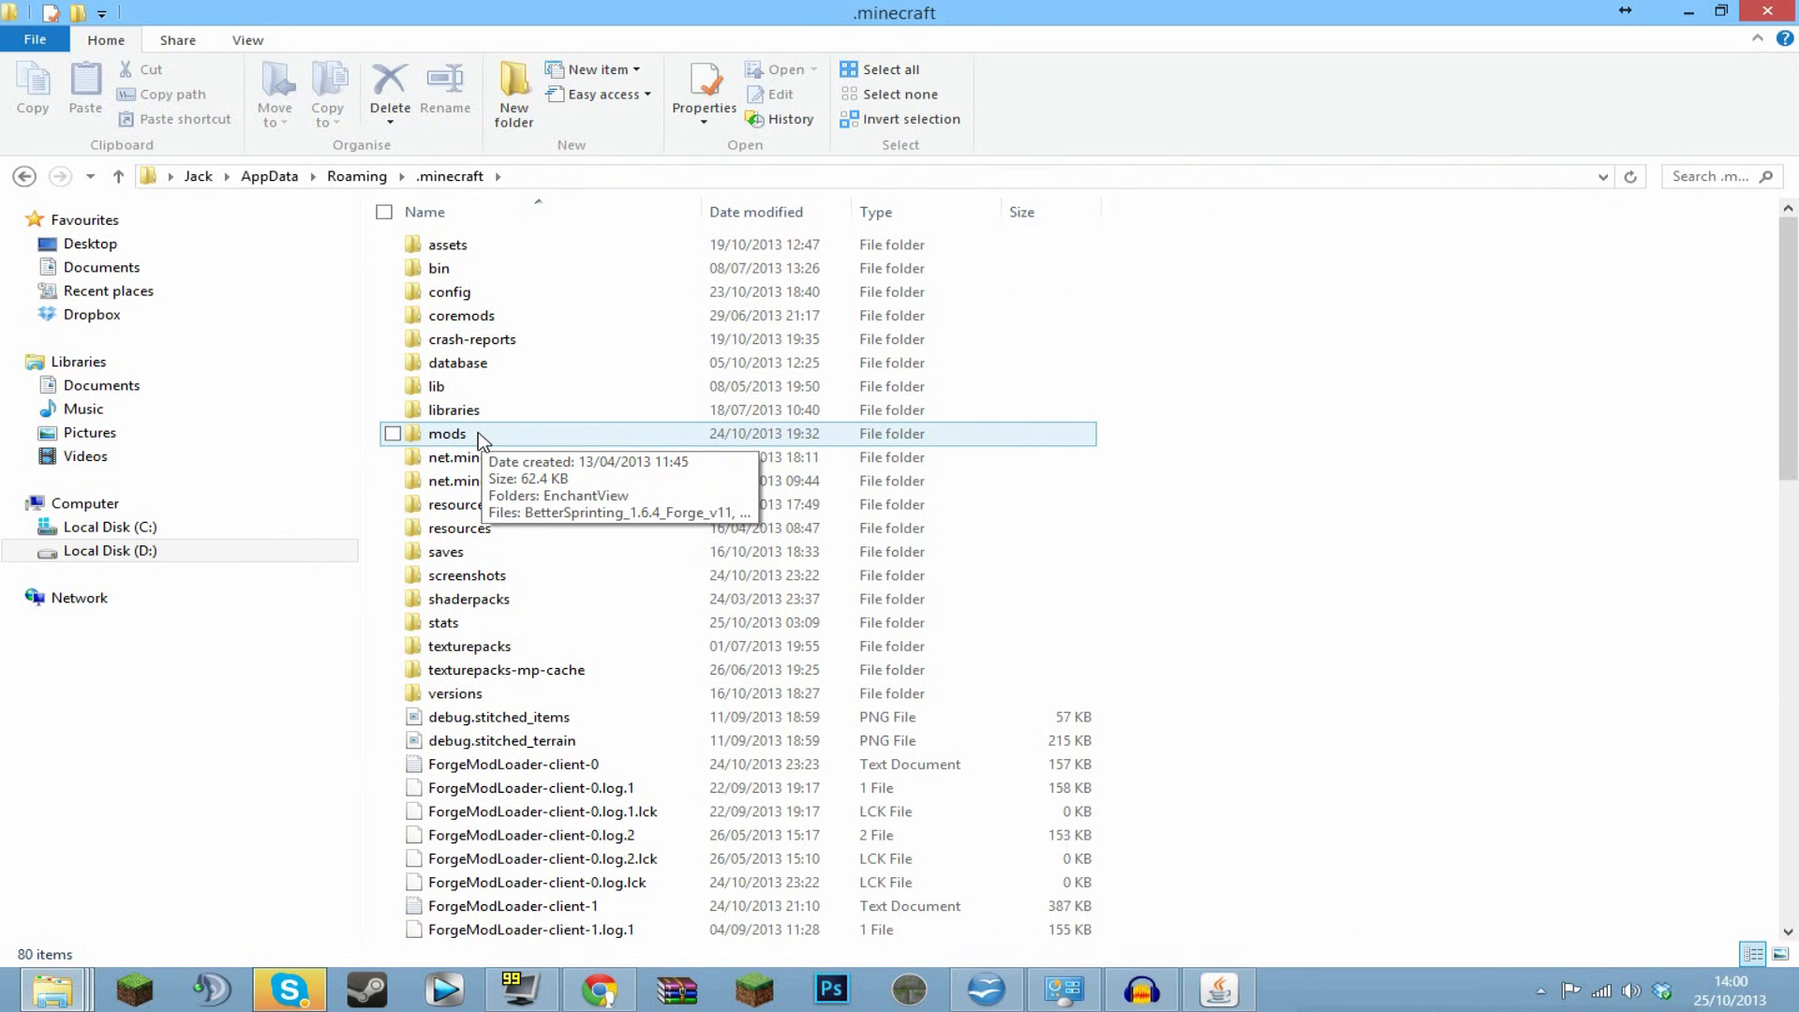
- Bring up the waiting Forge installer, cancel it, and open the mods folder inside .minecraft
left_click(1229, 999)
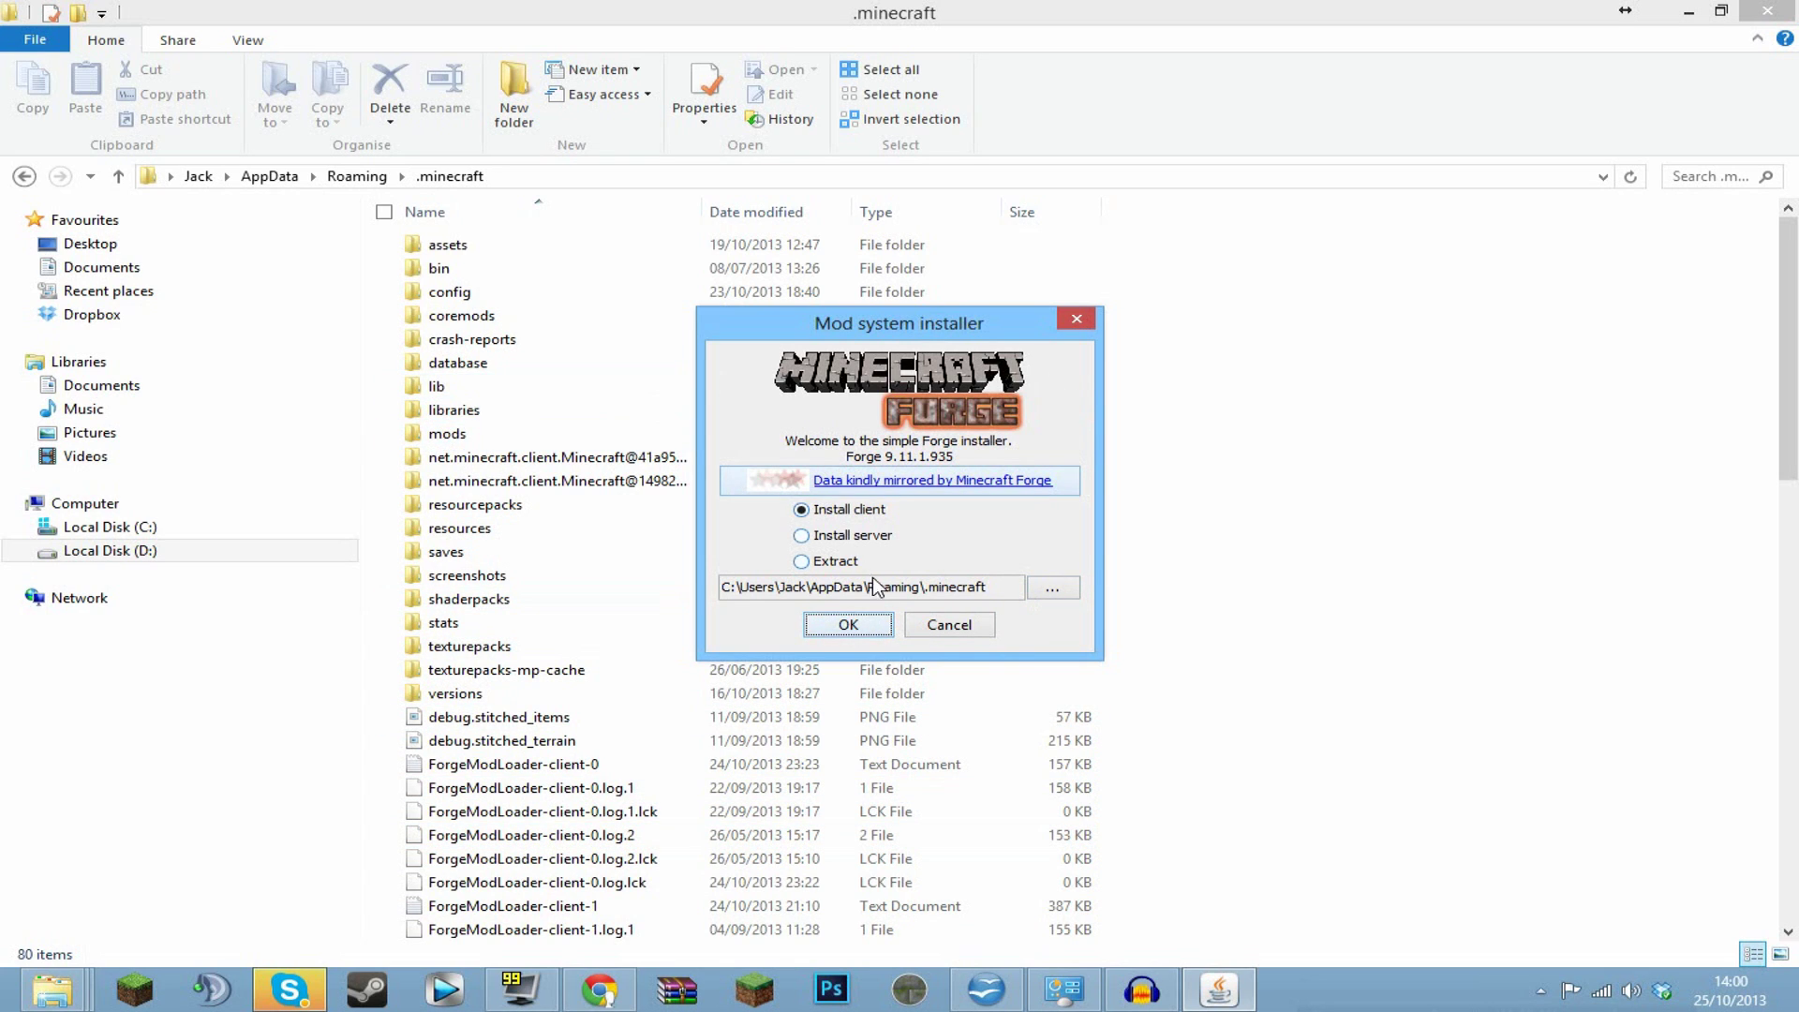
left_click(949, 624)
double_click(457, 435)
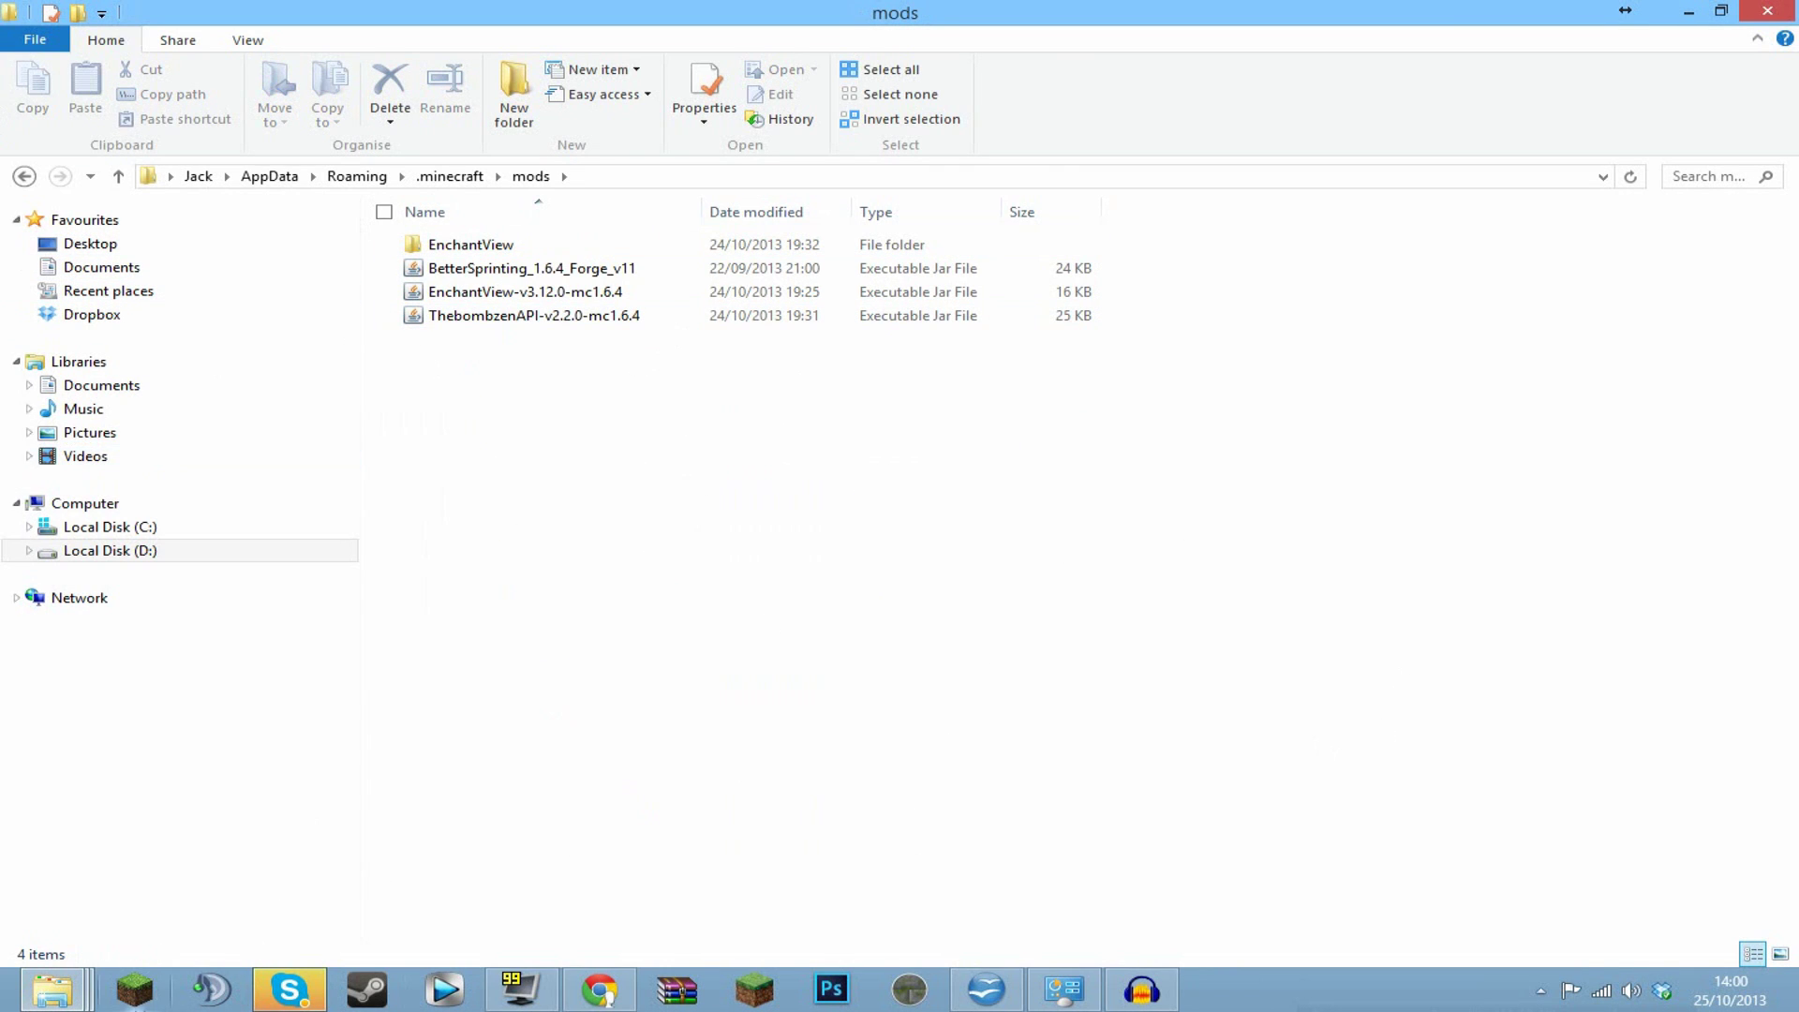
- Switch to the "Downloads from chrome" folder window and copy the OptiFine_1.6.4_HD_U_C6 file
left_click(53, 990)
mouse_move(724, 841)
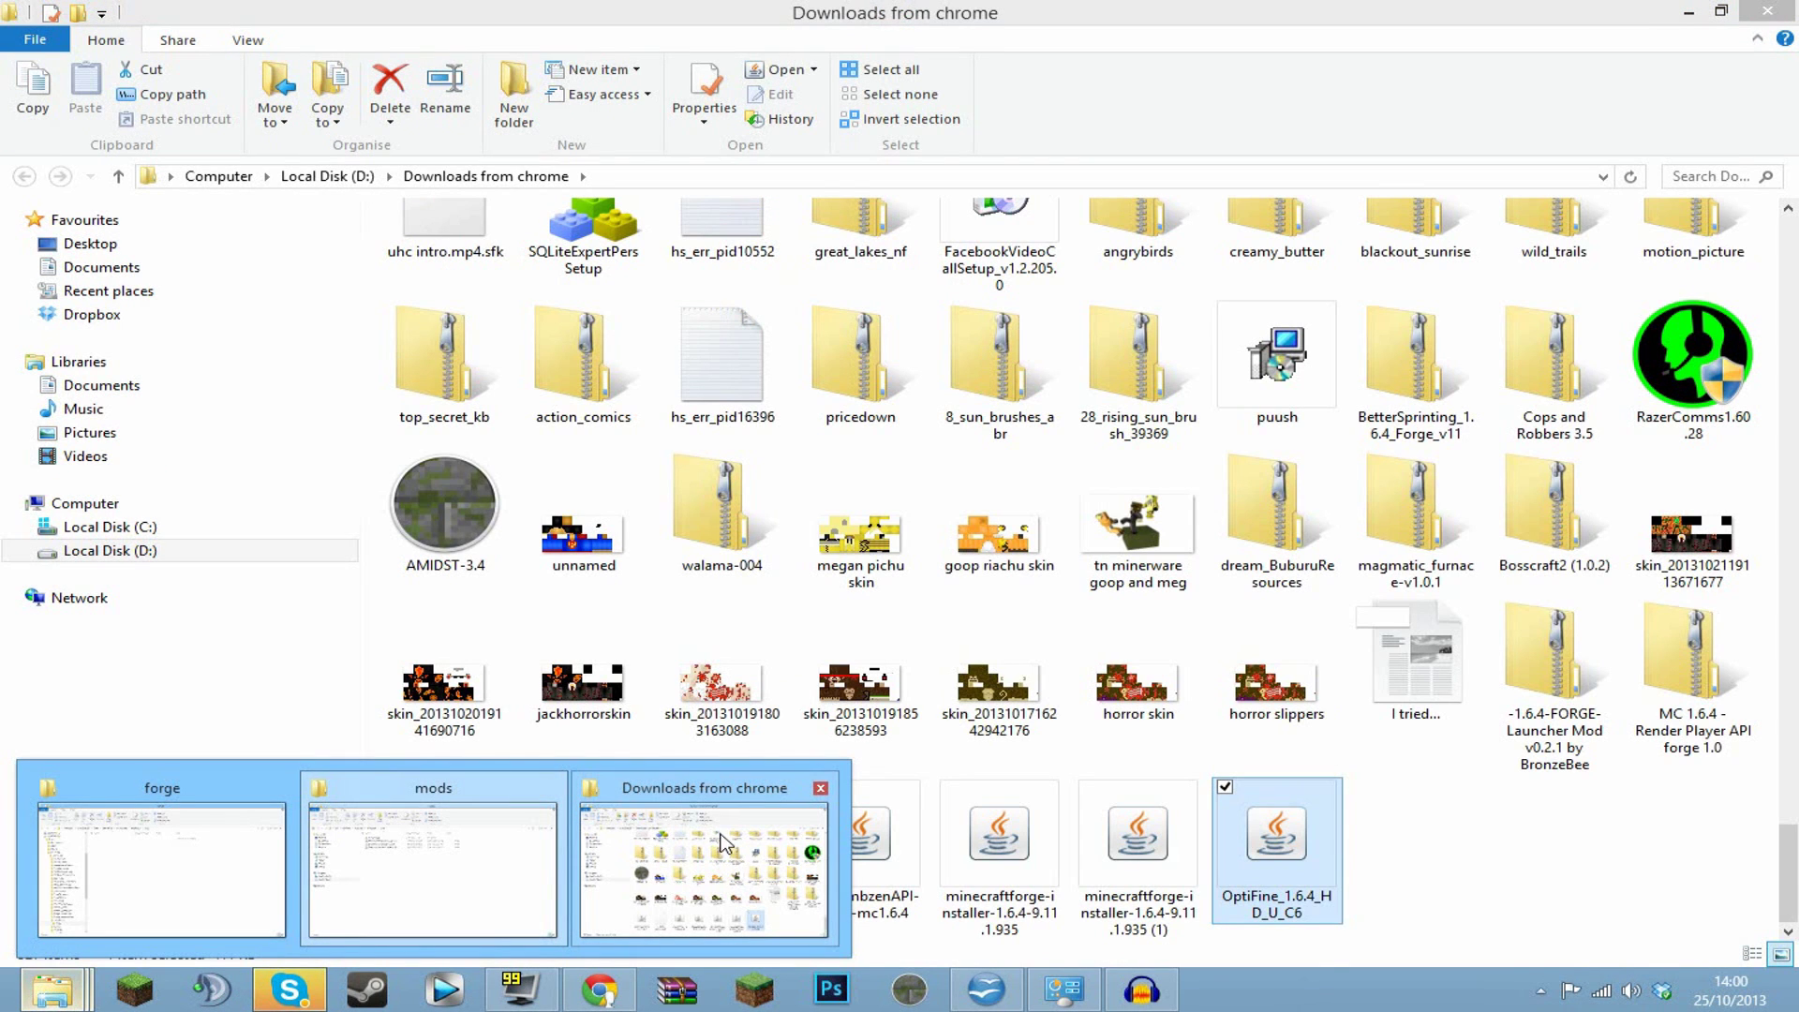
left_click(750, 869)
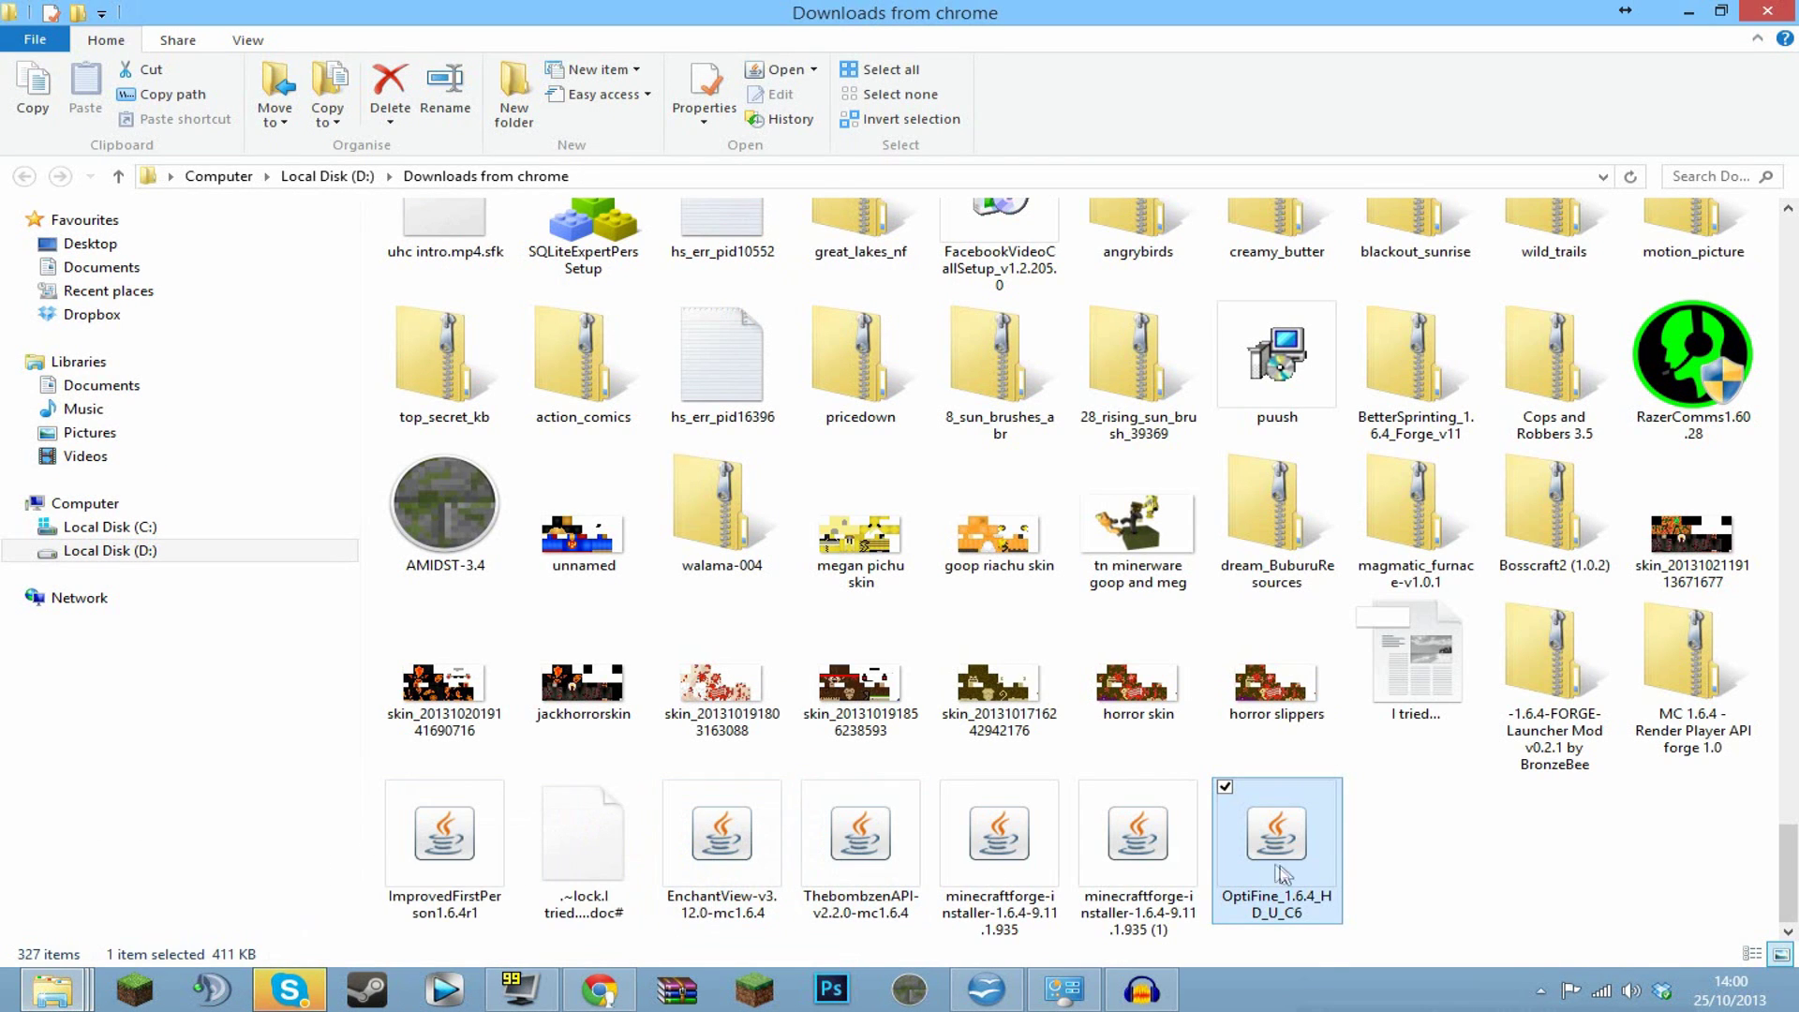
right_click(1328, 853)
left_click(1410, 719)
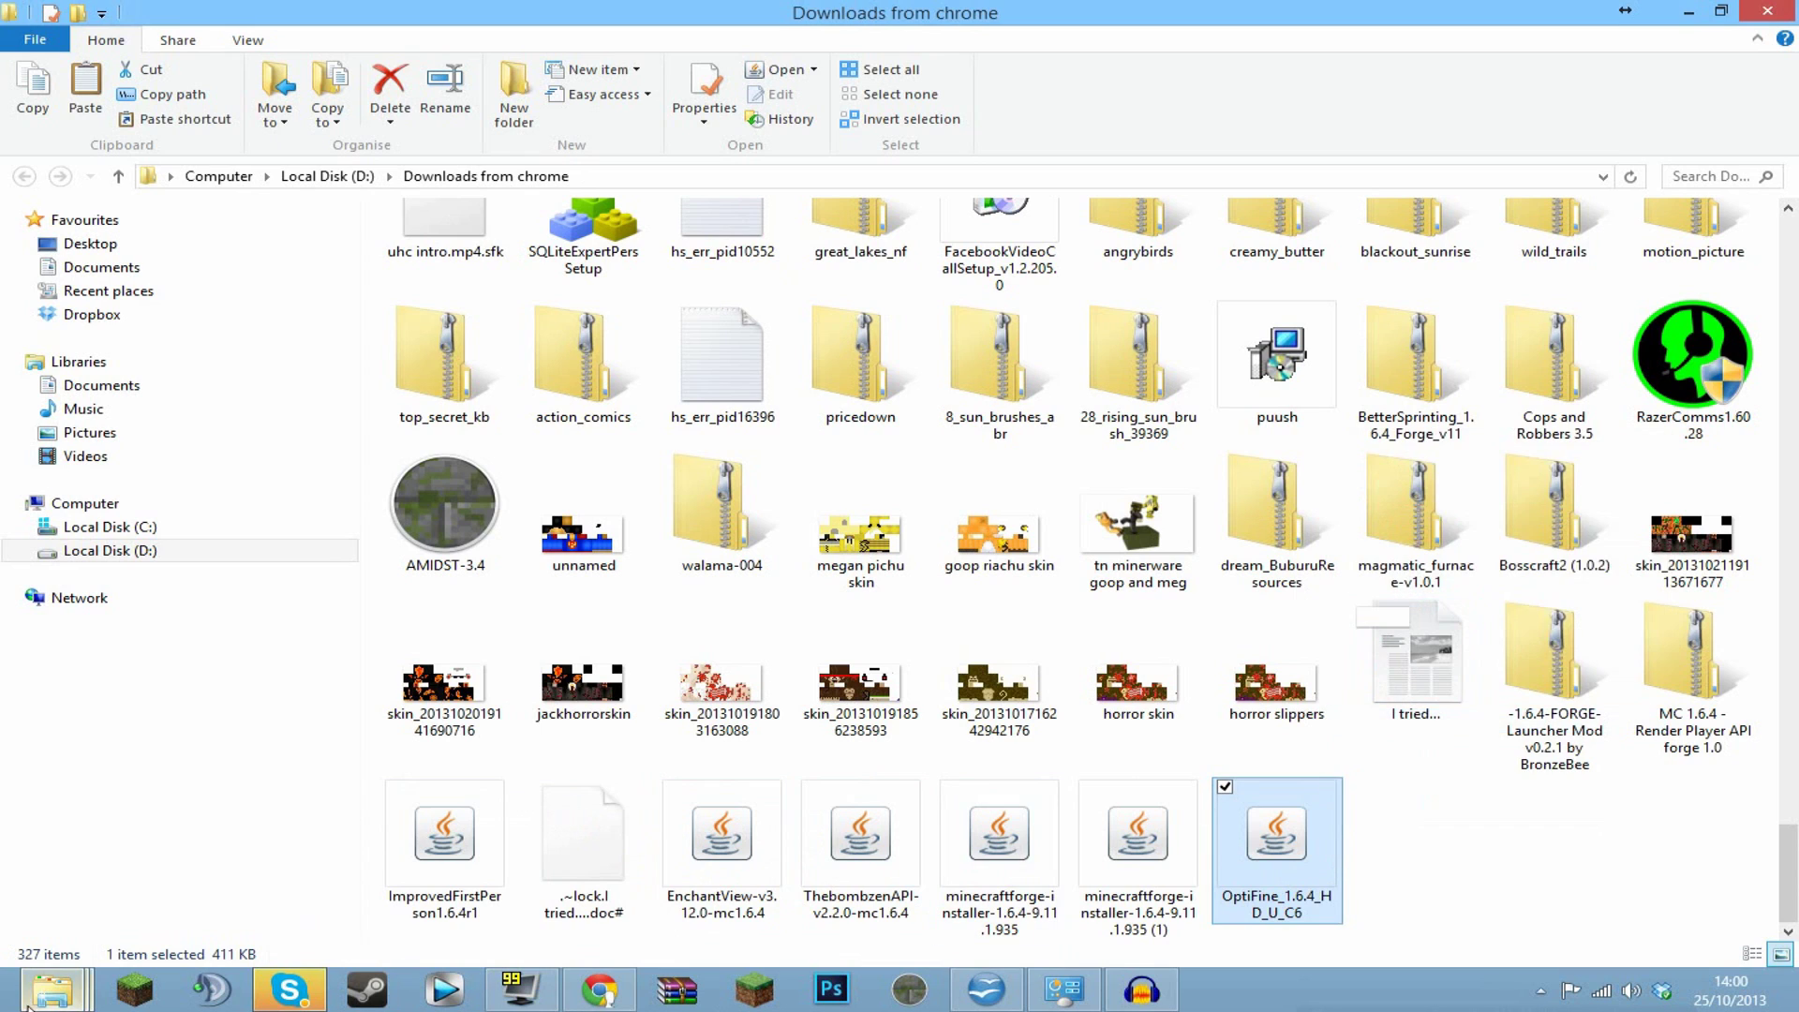
- Return to the mods folder window and paste the OptiFine_1.6.4_HD_U_C6 file there
left_click(53, 989)
left_click(432, 851)
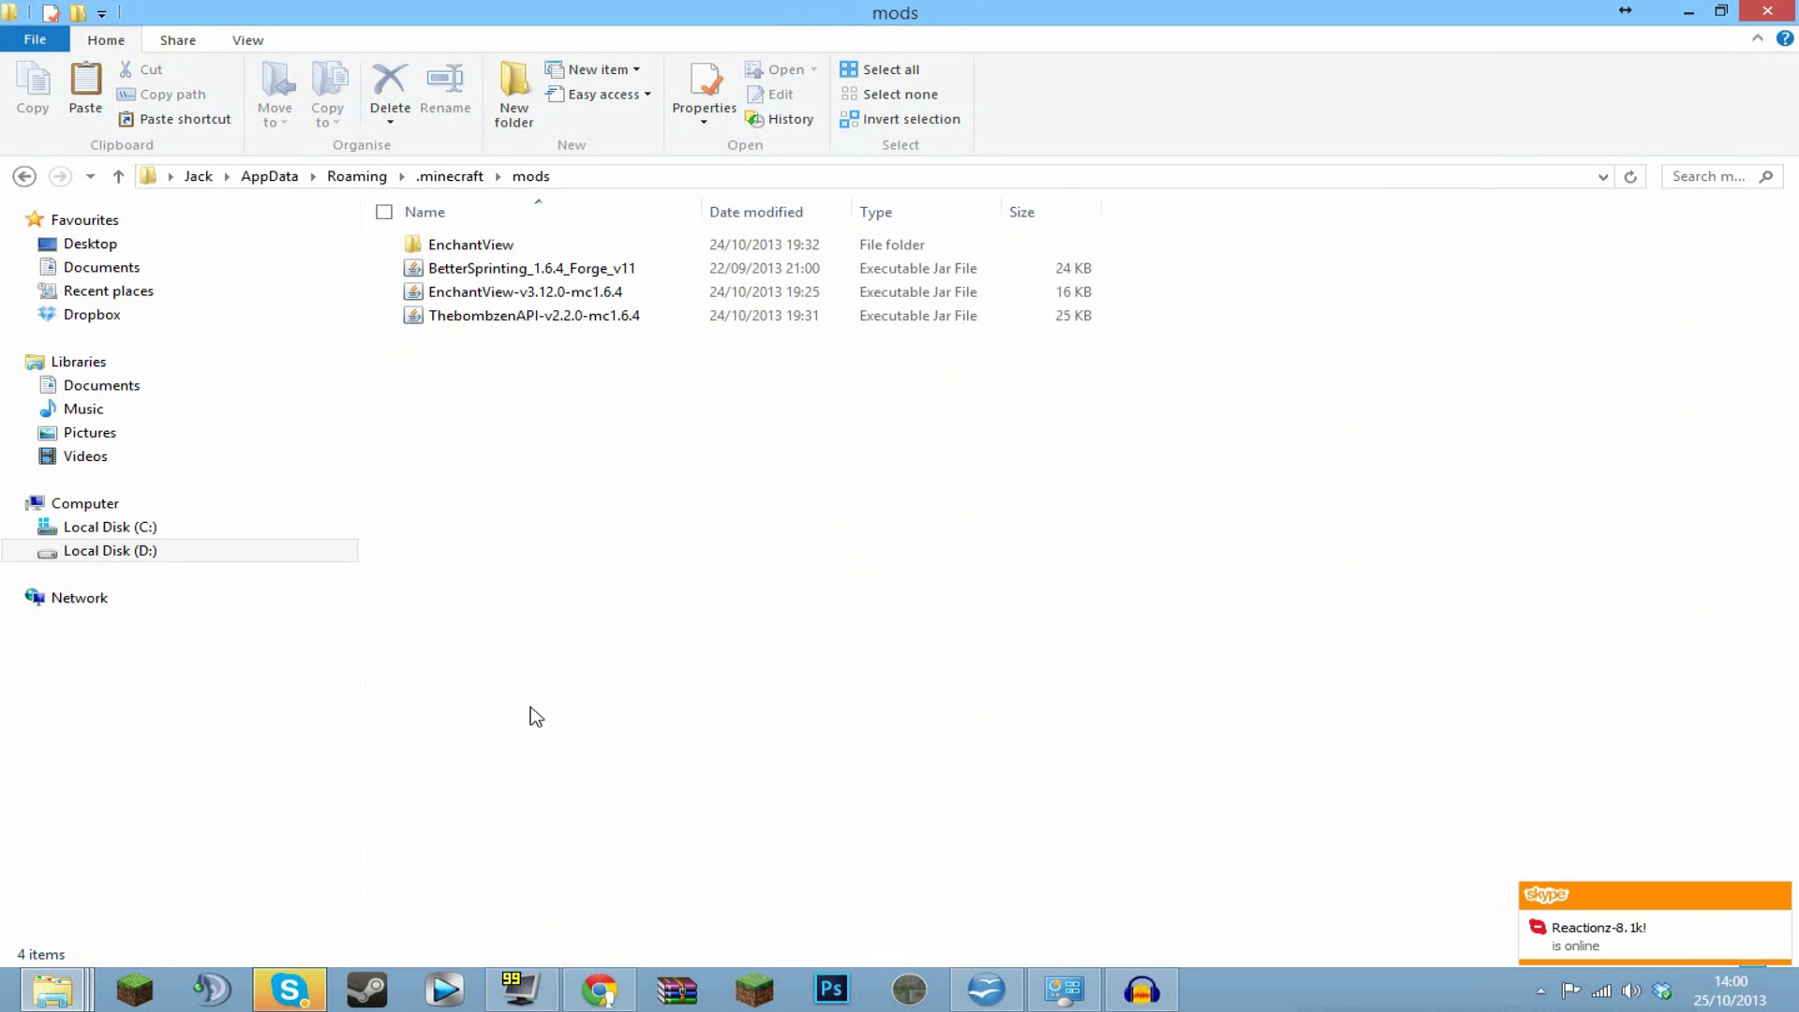
key("ctrl+v")
left_click(543, 564)
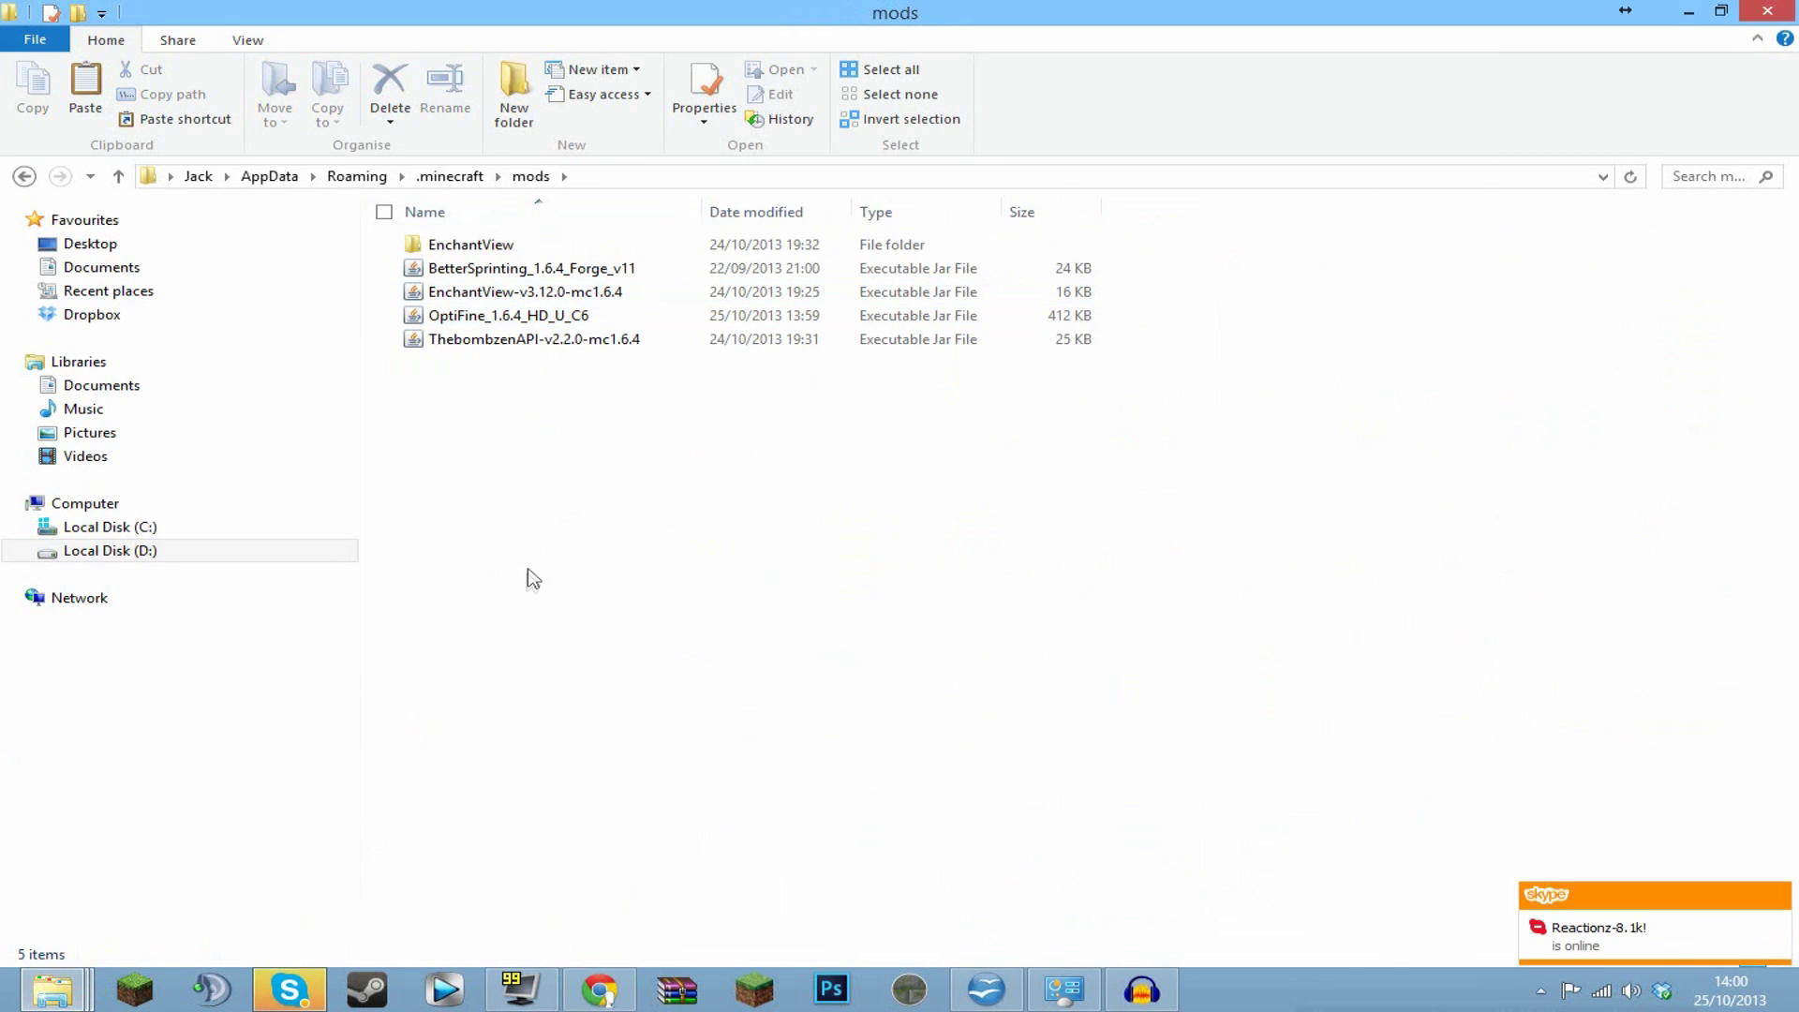